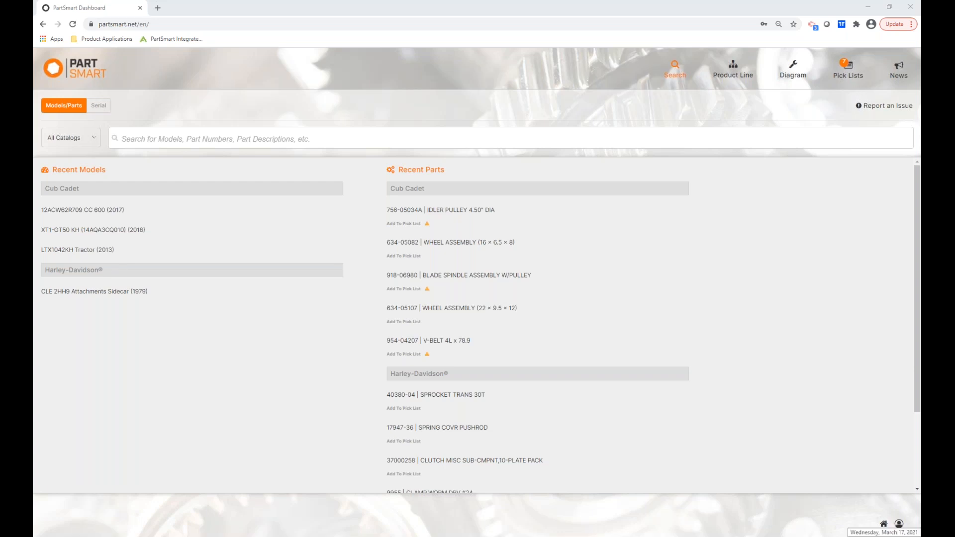
Open the account options menu from the bottom-right icon on the search dashboard.
click(899, 525)
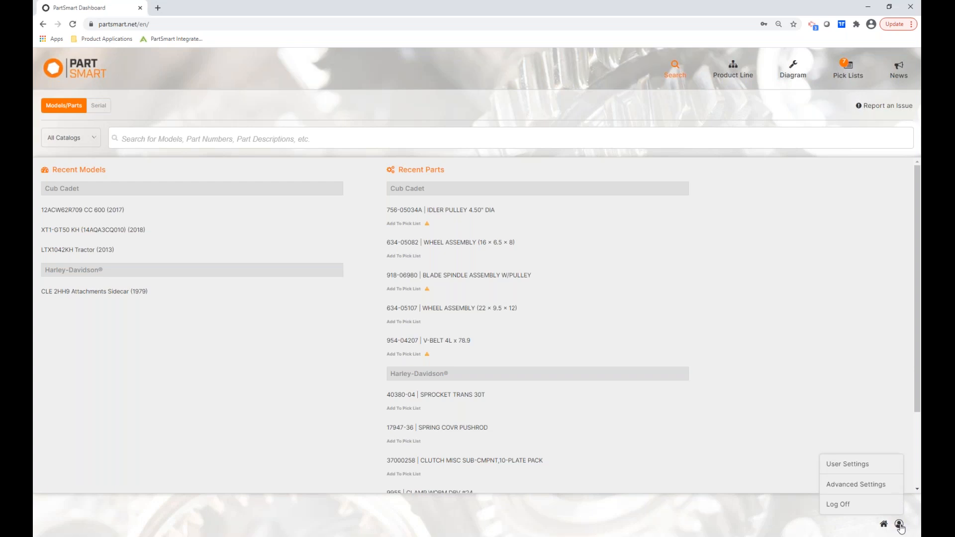
Give Main Location's Cub Cadet catalog a List Price Multiplier of 1.25 and save.
click(865, 490)
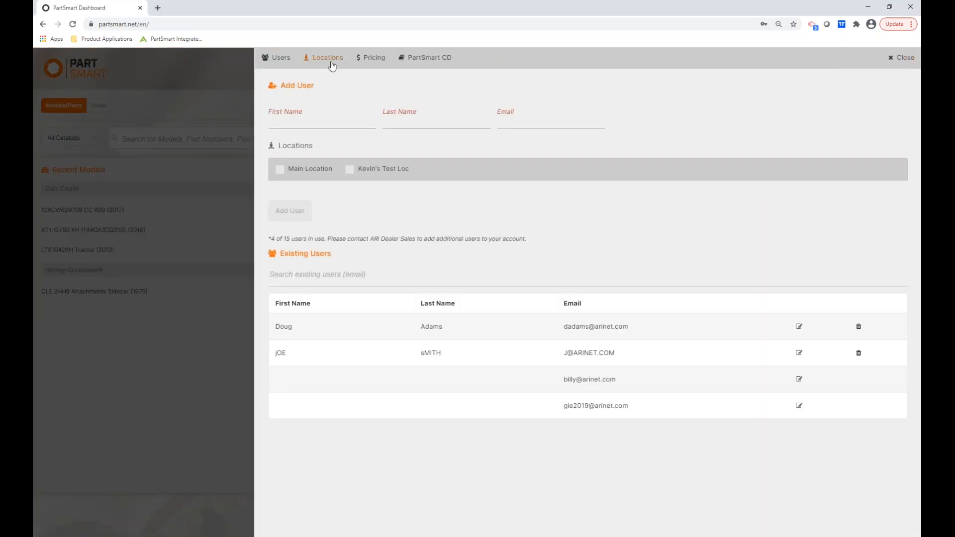
click(327, 58)
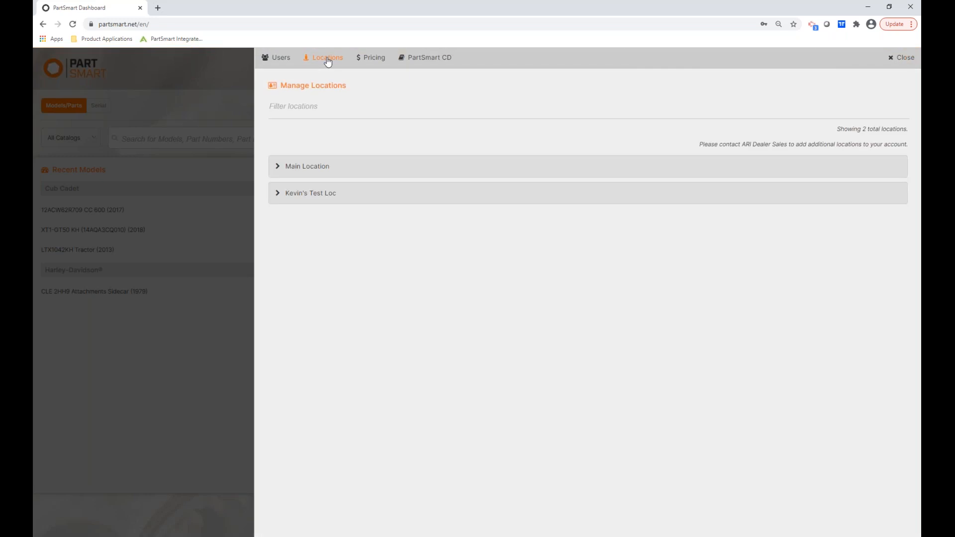
click(315, 173)
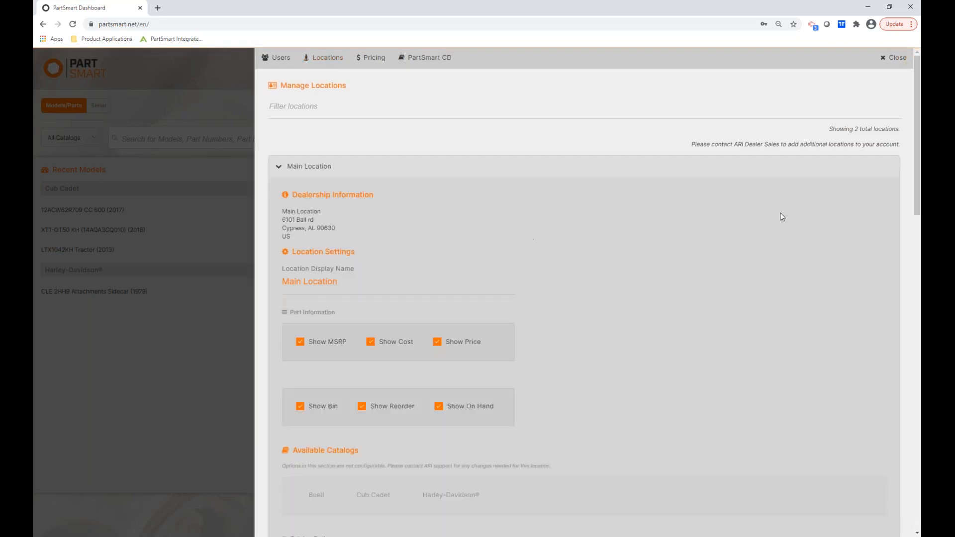
drag(915, 138, 917, 262)
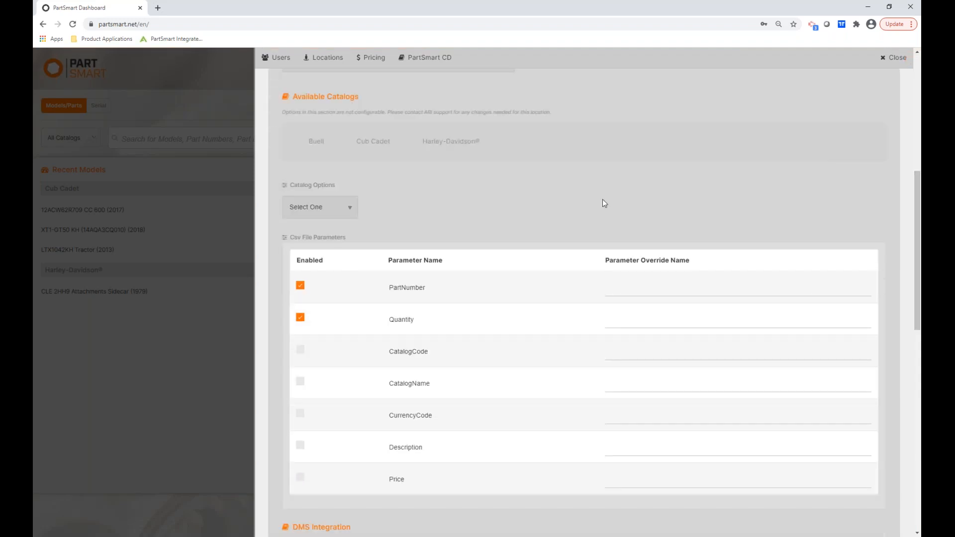
click(351, 211)
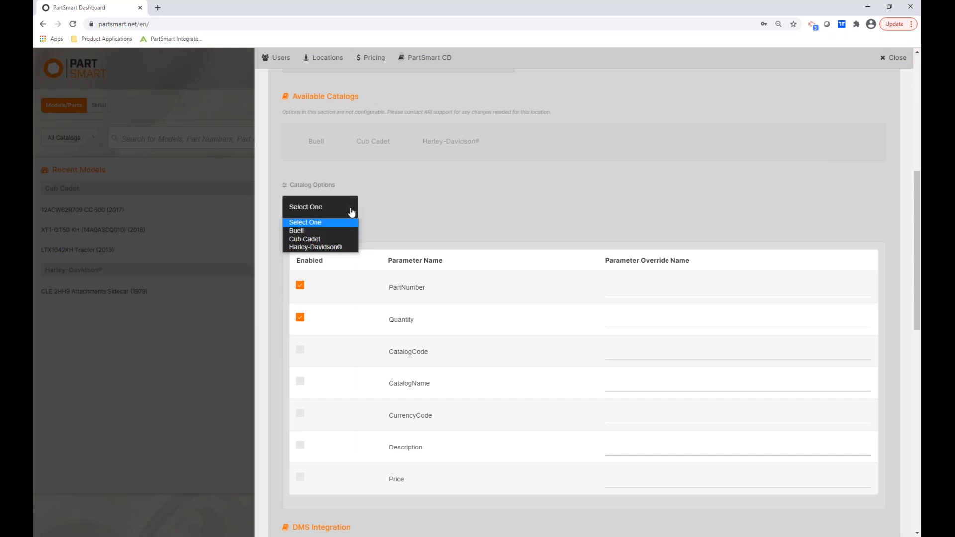
click(315, 240)
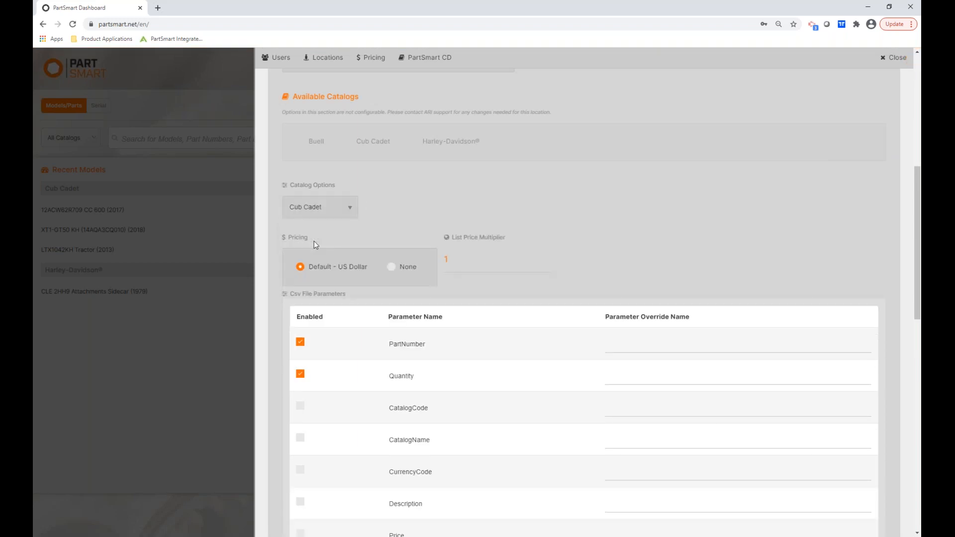
click(448, 260)
drag(449, 260, 438, 259)
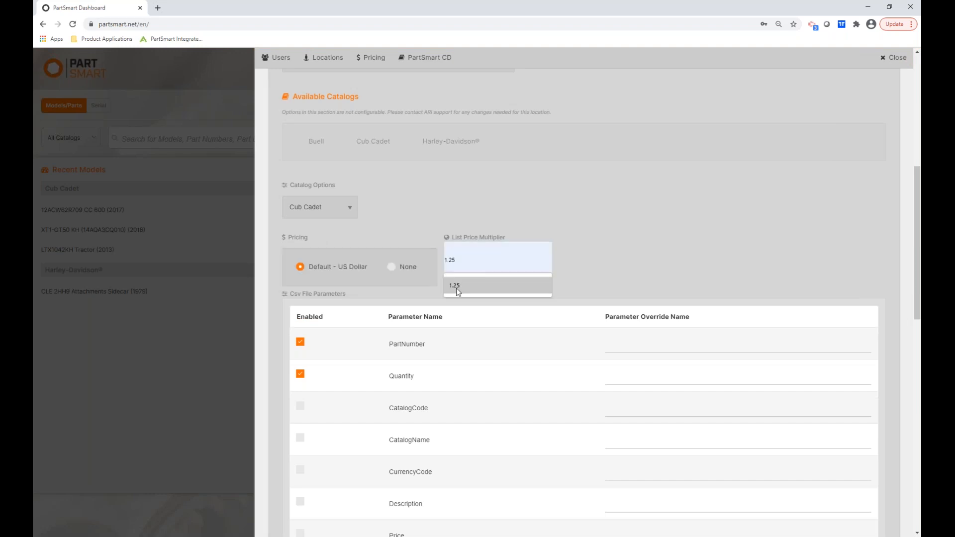
click(453, 285)
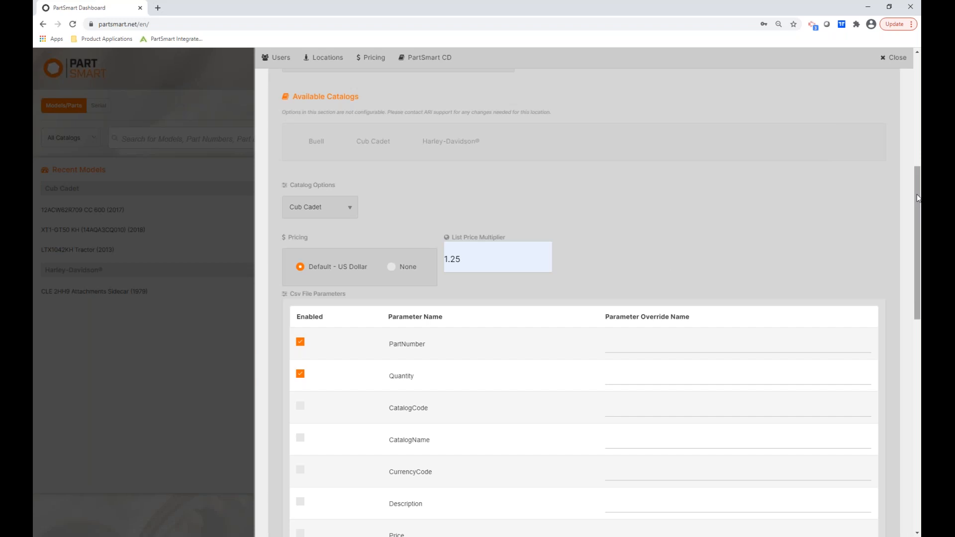
drag(917, 195, 917, 194)
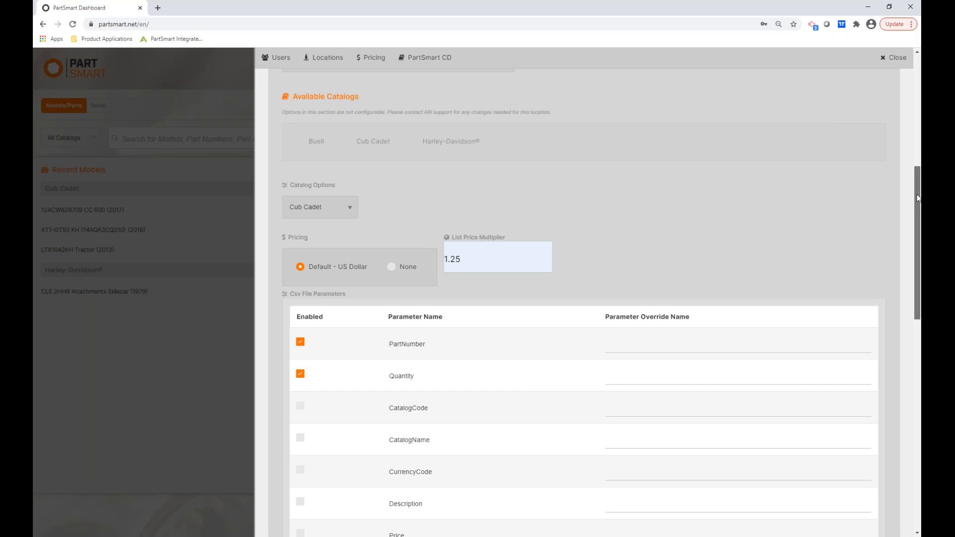
drag(918, 198, 919, 470)
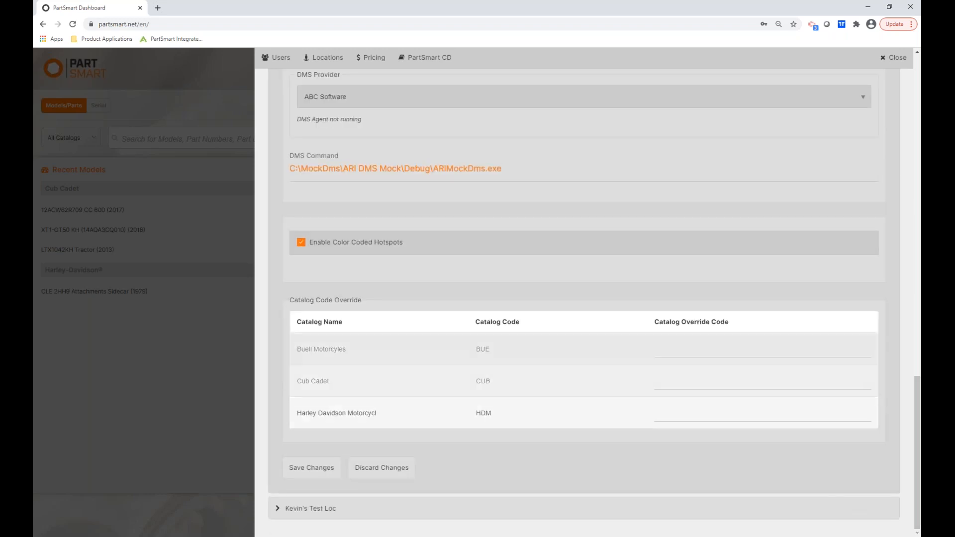
click(316, 474)
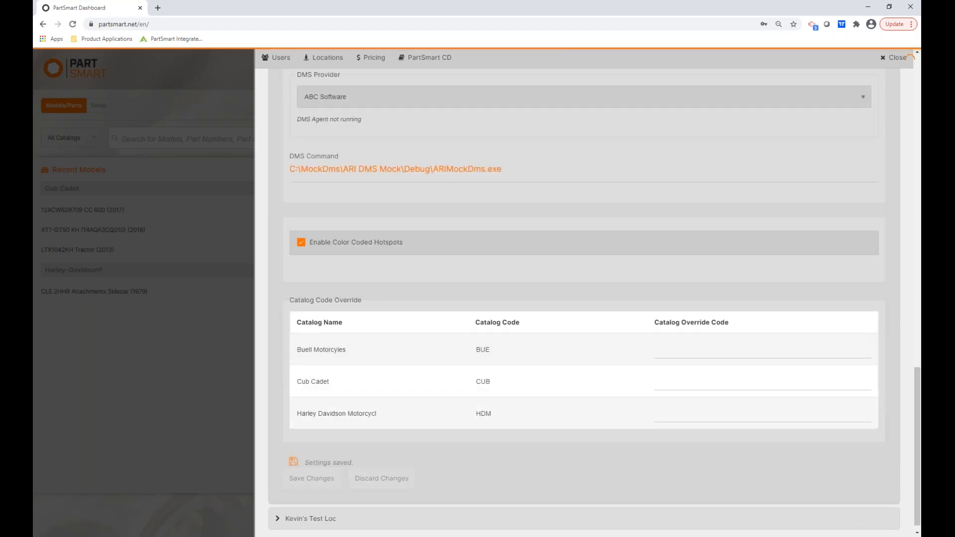
Close the settings, reload the dashboard, and open the 756-05034A IDLER PULLEY part page.
click(895, 59)
click(73, 24)
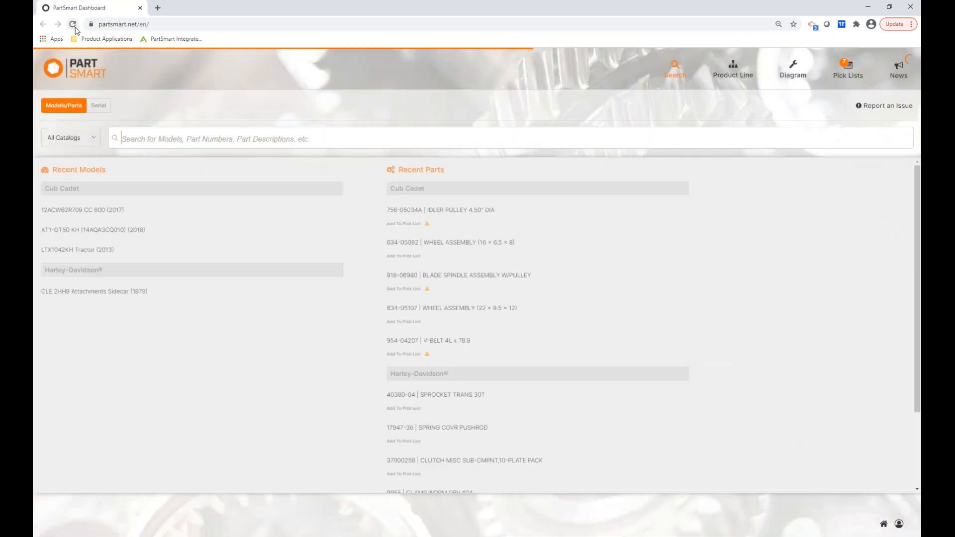
click(440, 215)
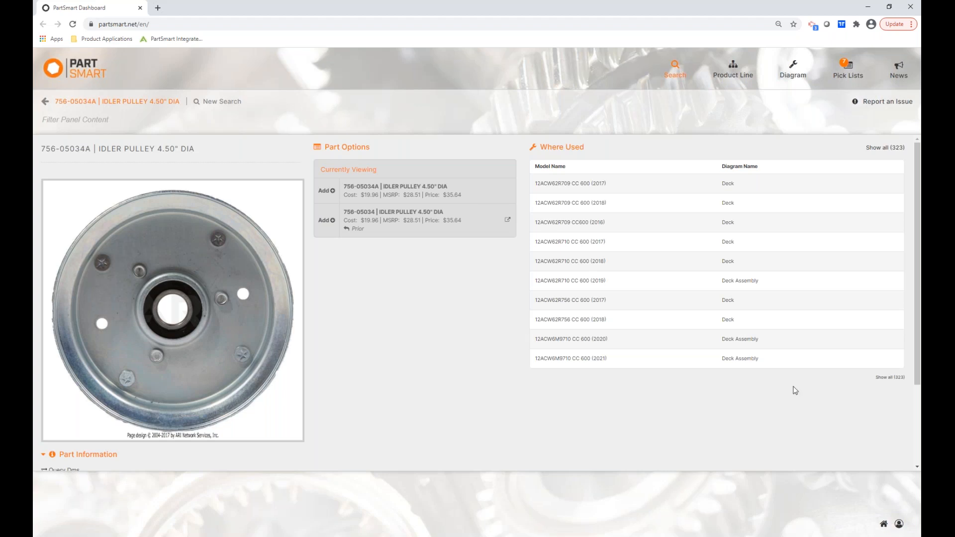
Download the price file template from Advanced Settings > Pricing and open it in Notepad.
click(899, 525)
click(869, 488)
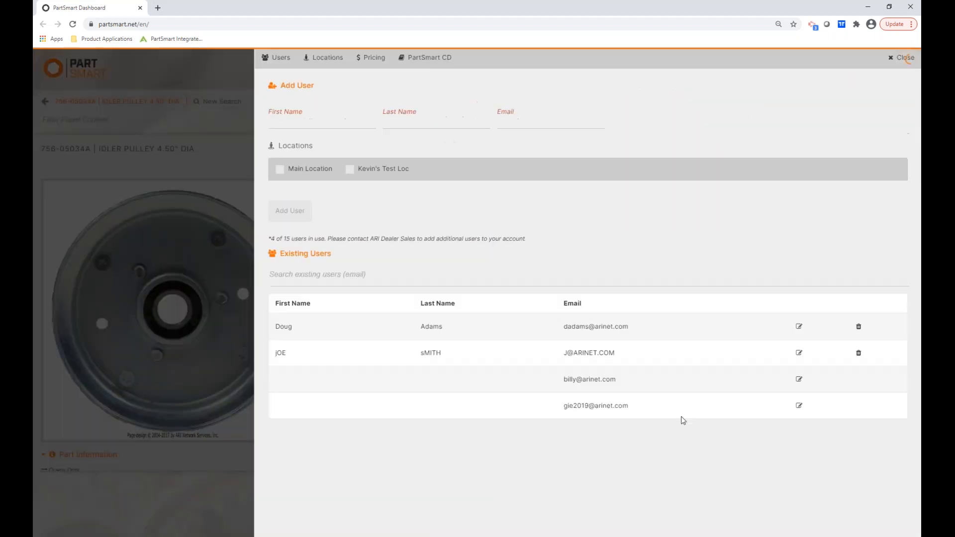
click(374, 59)
click(309, 102)
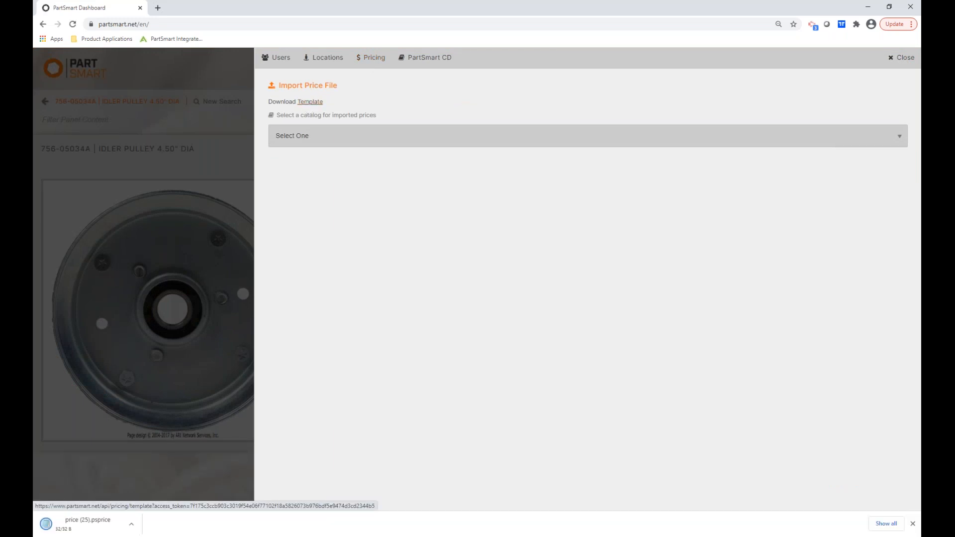
click(67, 529)
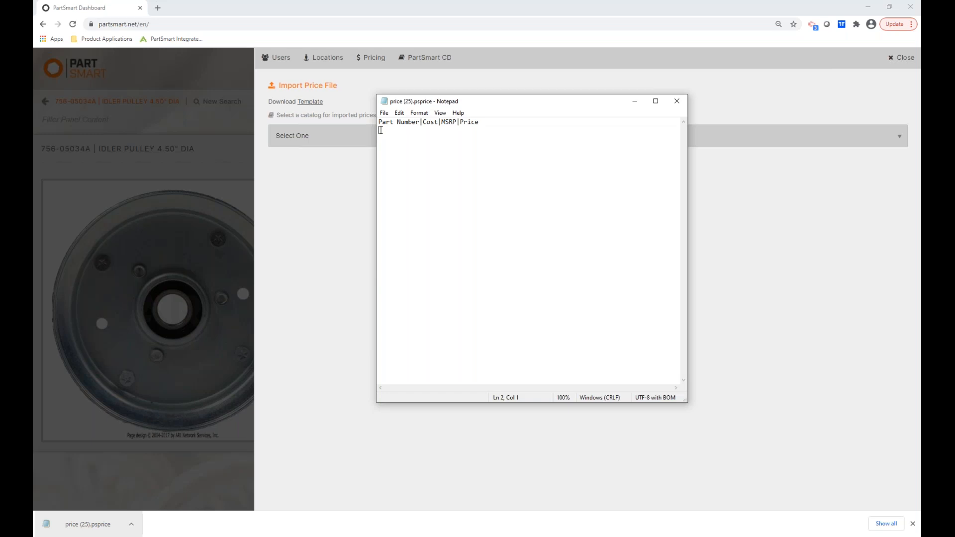
Add the line 756-05034A|1.00|5.00|4.50 to the price file, save it, and move Notepad aside.
text(756-05)
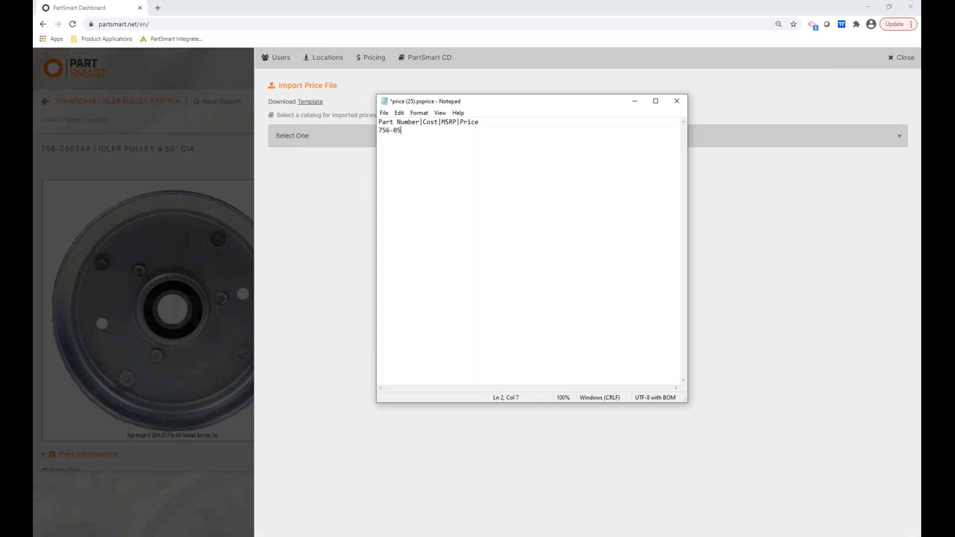
text(034A|1.00|5.00|4.50)
key(ctrl+s)
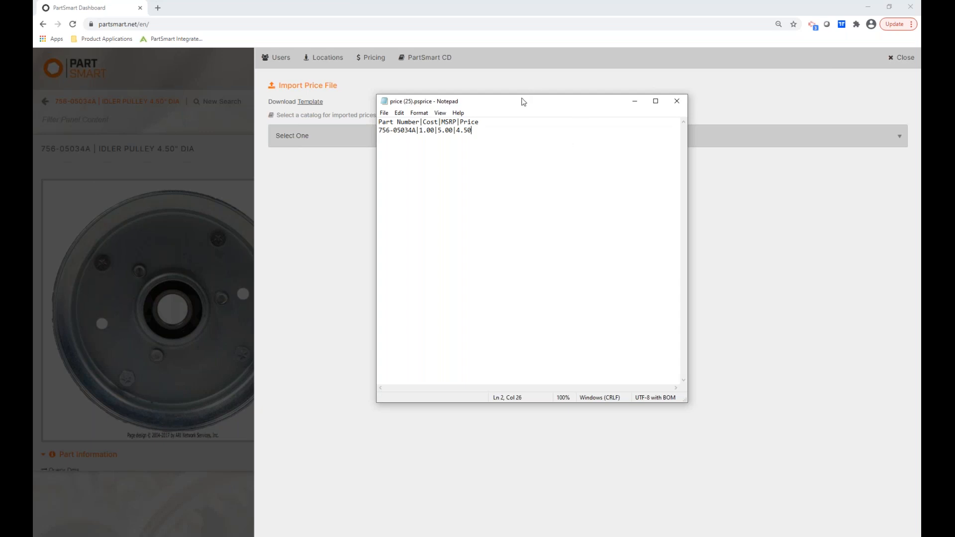
drag(514, 100, 357, 114)
drag(87, 131, 33, 154)
click(296, 139)
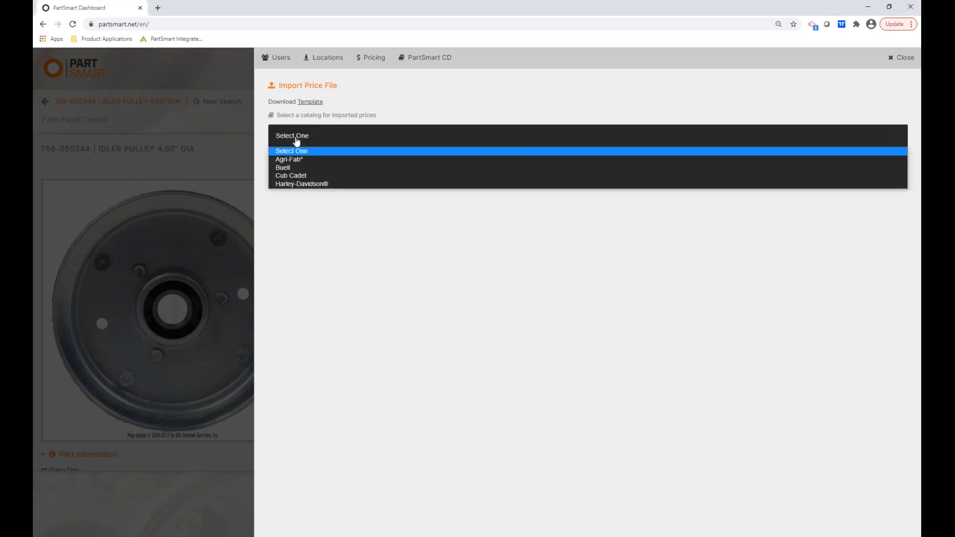
Set the price import to the Cub Cadet catalog in US Dollar (USD) for Main Location.
click(300, 176)
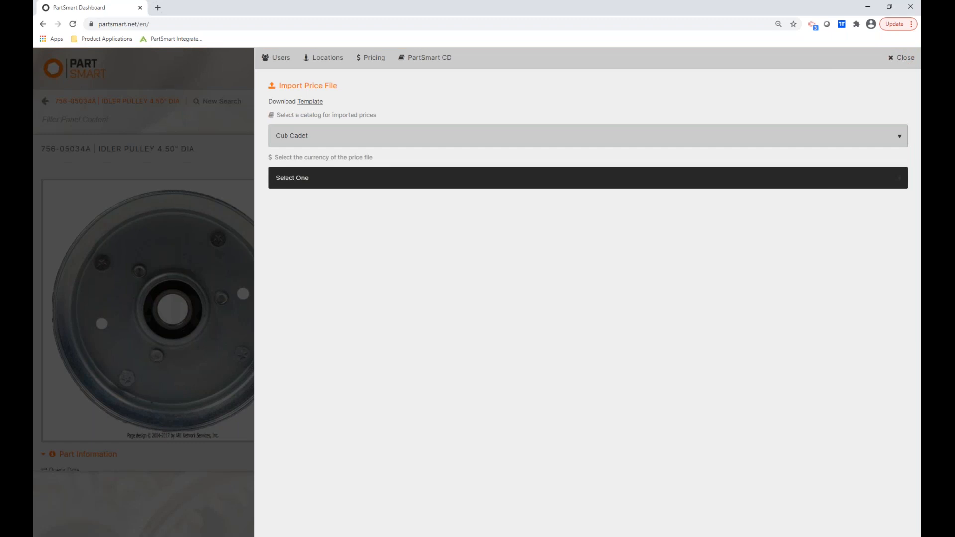
click(299, 178)
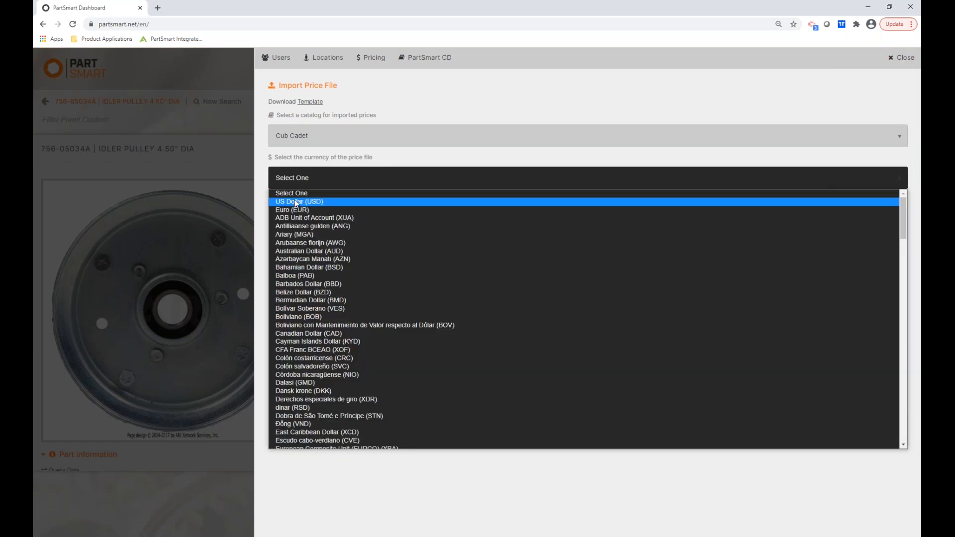
click(296, 202)
click(280, 221)
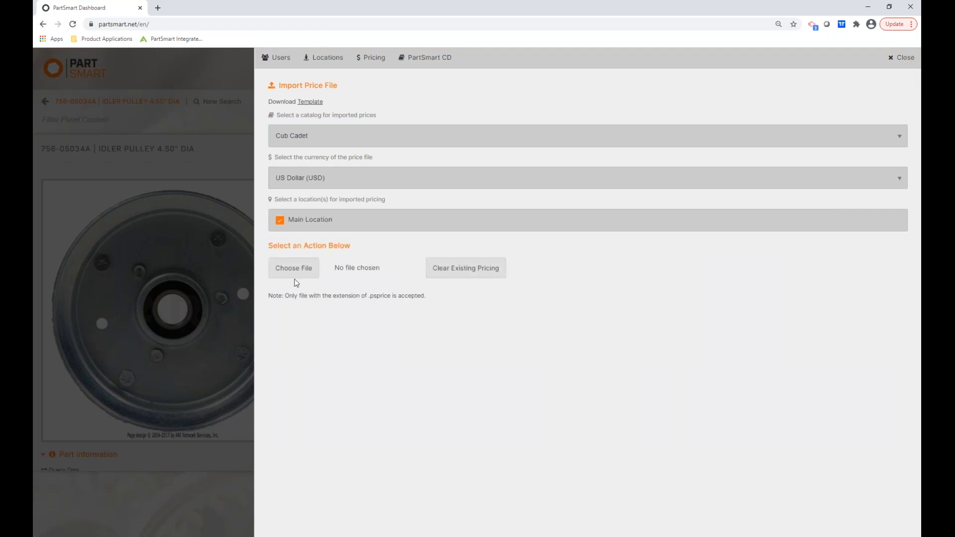
Import the price (25).psprice file, confirm it, and close the settings.
click(295, 274)
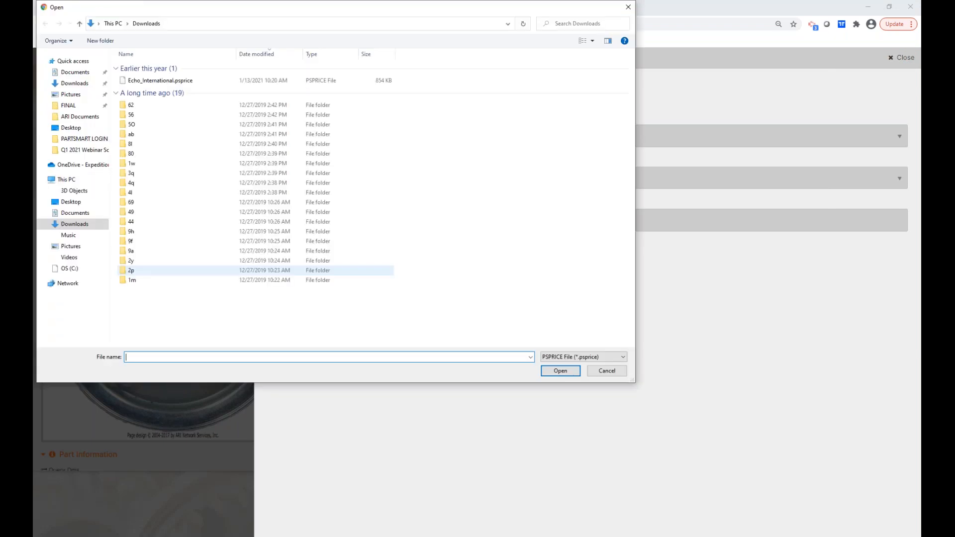
click(153, 82)
click(563, 373)
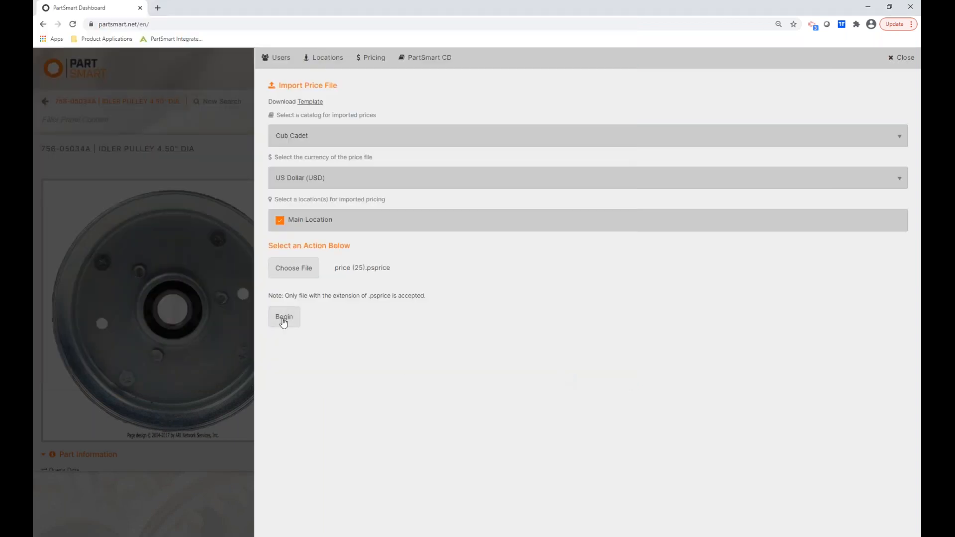
click(282, 320)
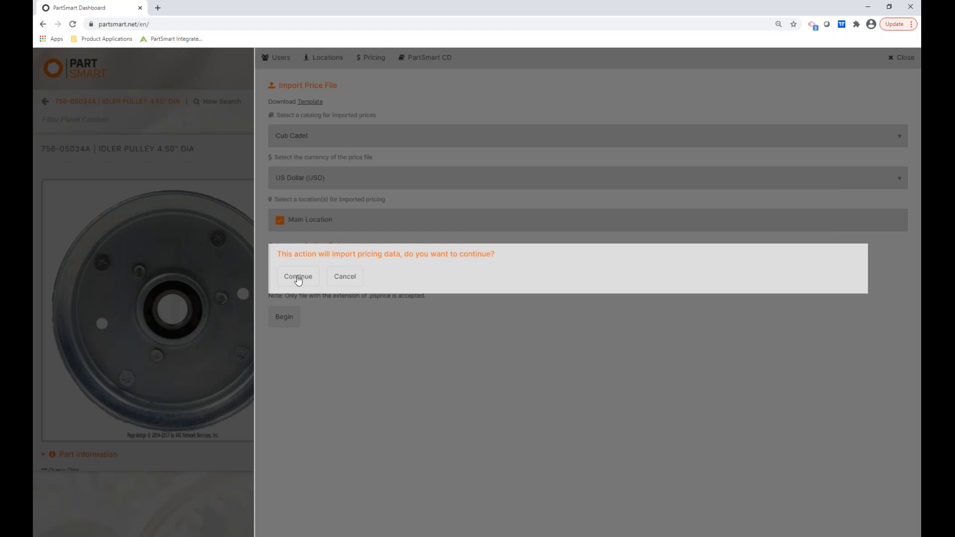
click(298, 276)
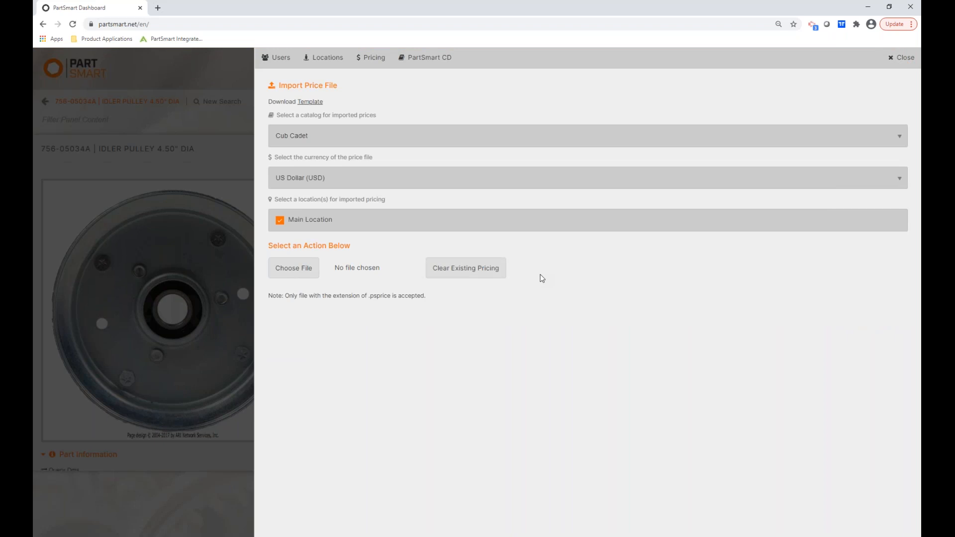
click(903, 60)
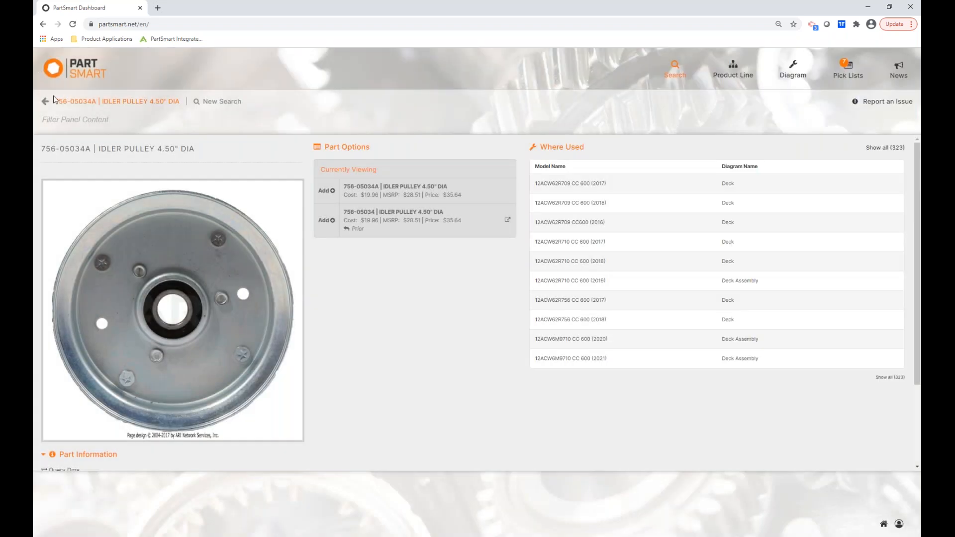
Search for 756-05034A and open the IDLER PULLEY details showing cost $1.00, MSRP $5.00, price $4.50.
click(44, 103)
click(72, 25)
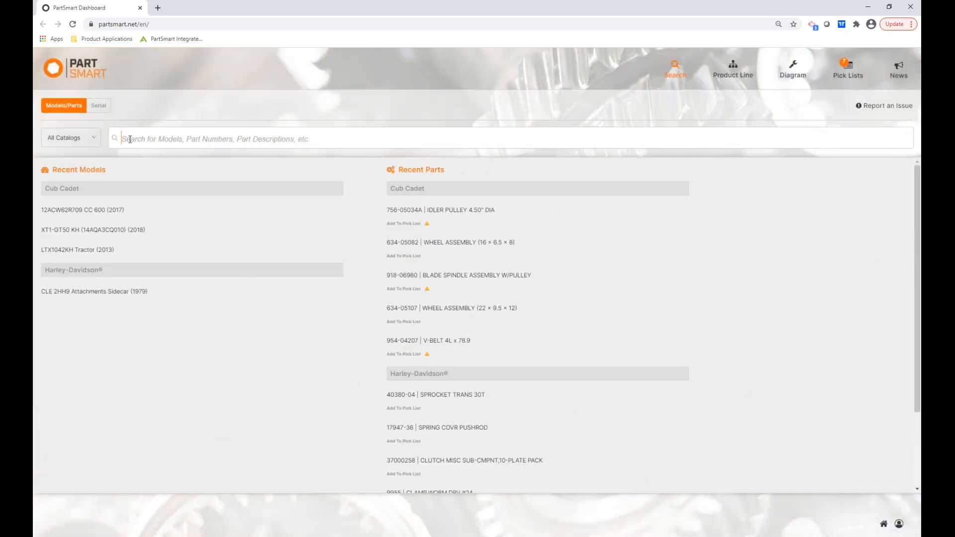
click(130, 139)
text(756-)
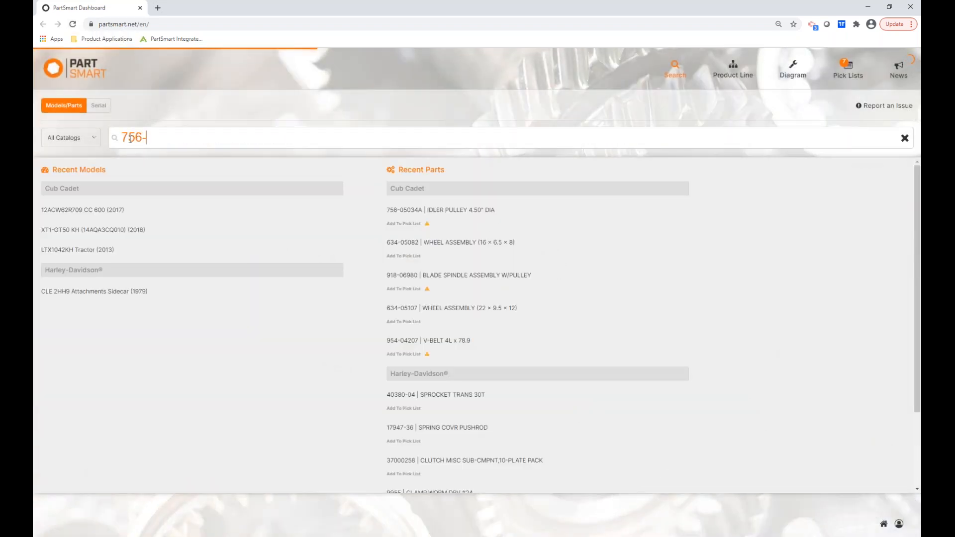
text(05034)
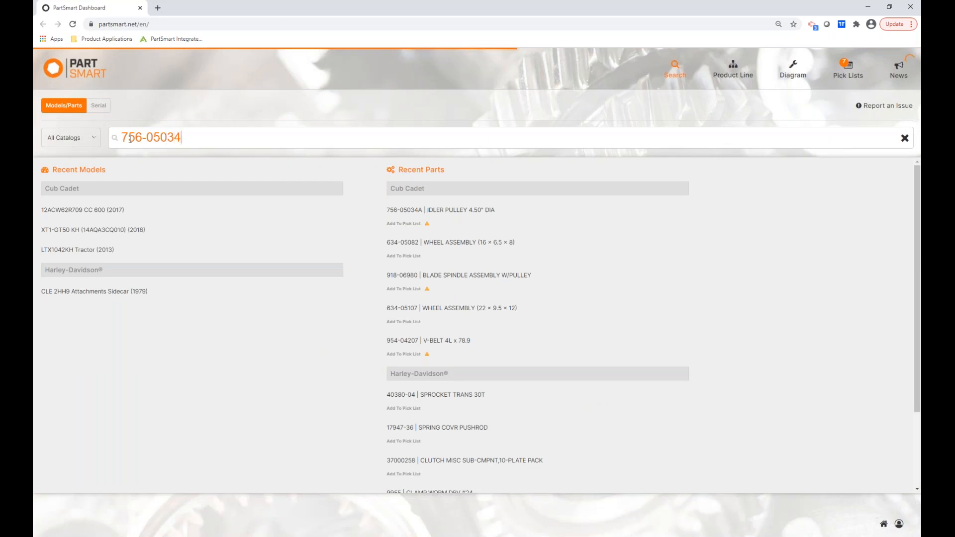
text(A)
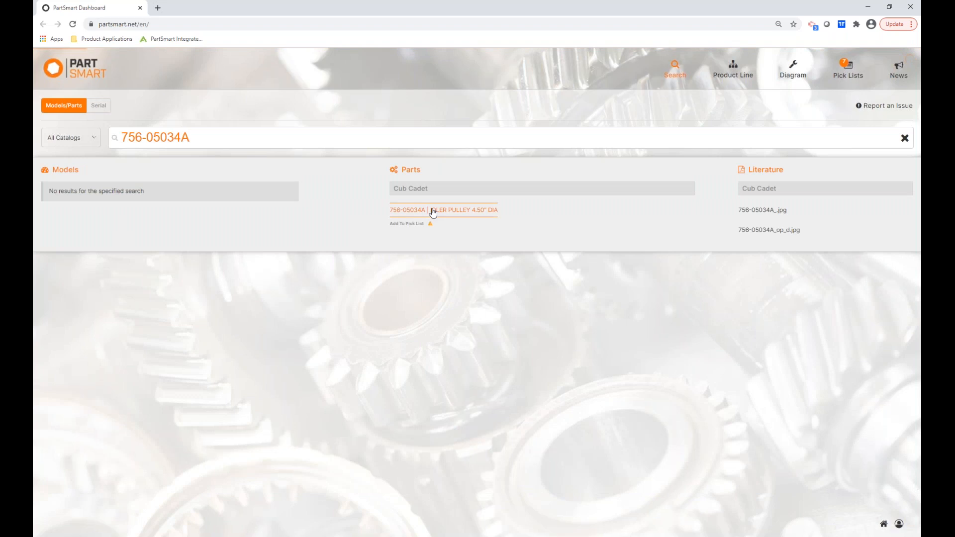
click(433, 213)
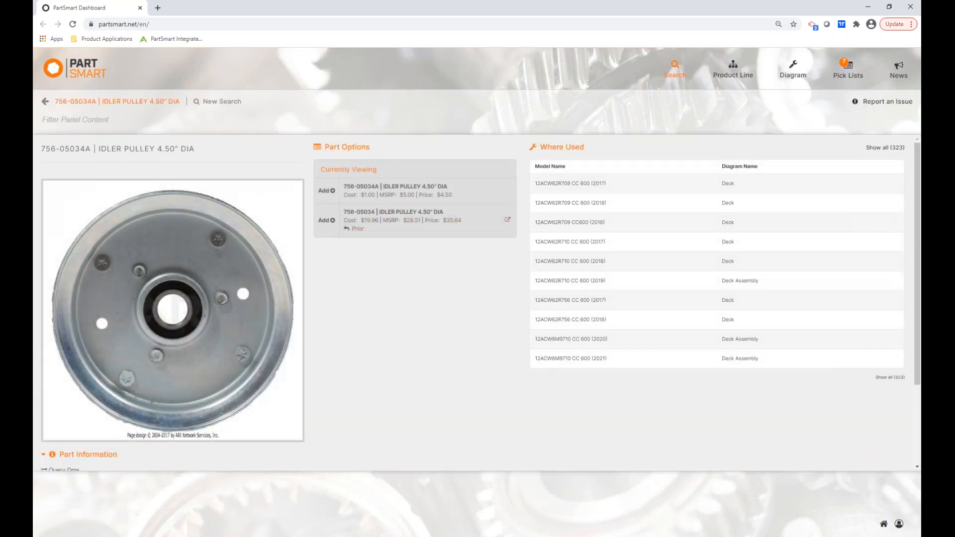
Compare the part's prices with the Notepad price file, then close Notepad.
drag(35, 149, 458, 212)
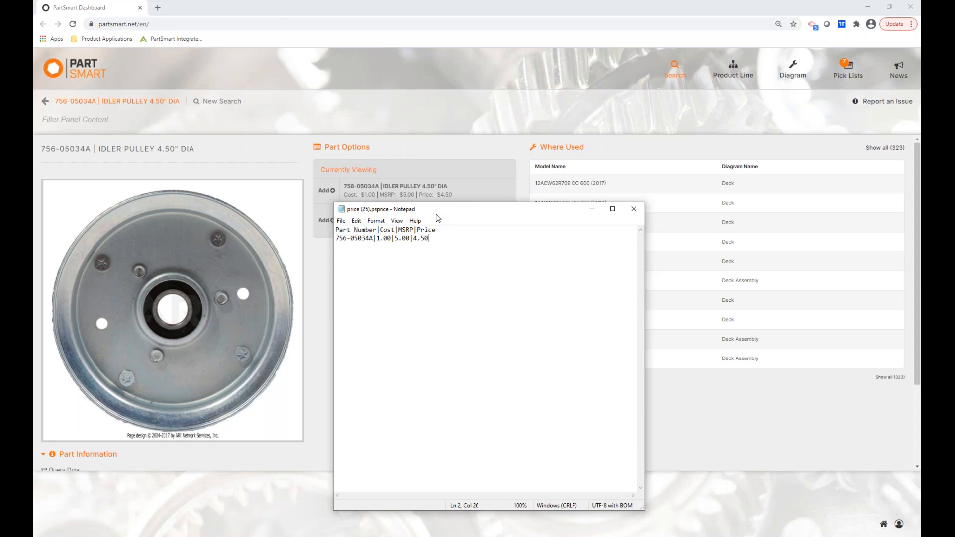
click(633, 209)
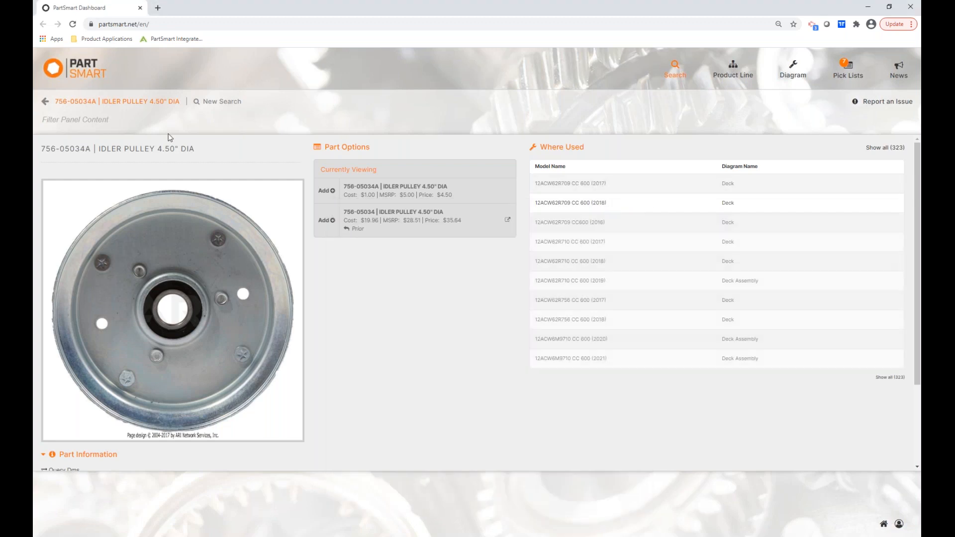
click(212, 102)
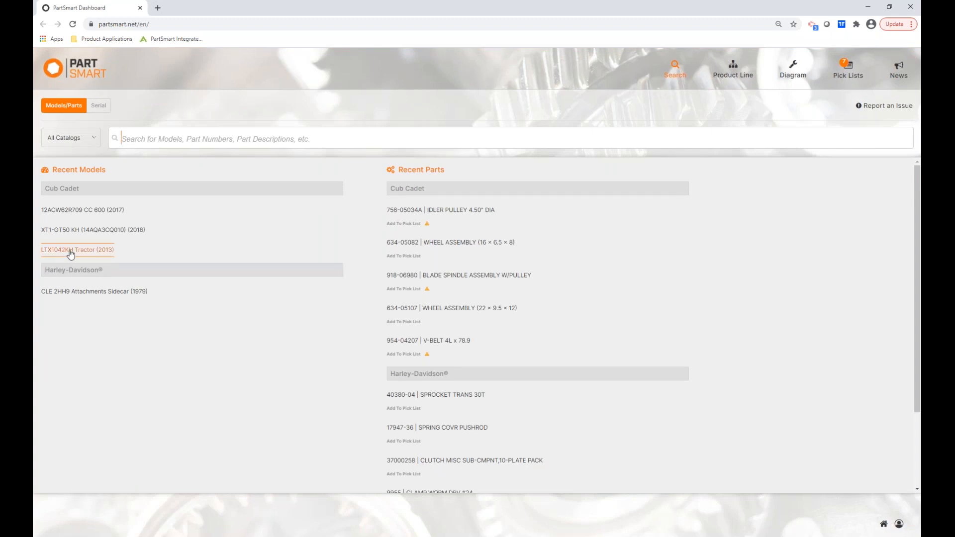
Open the XT1-GT50 KH (2018) model from Recent Models and expand, then collapse, its Notes and Related Models.
click(80, 234)
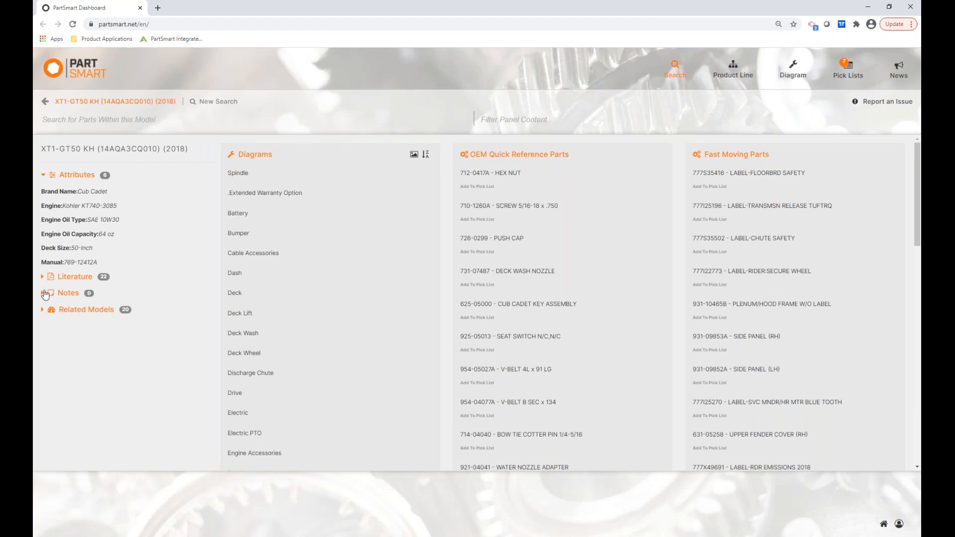
click(51, 298)
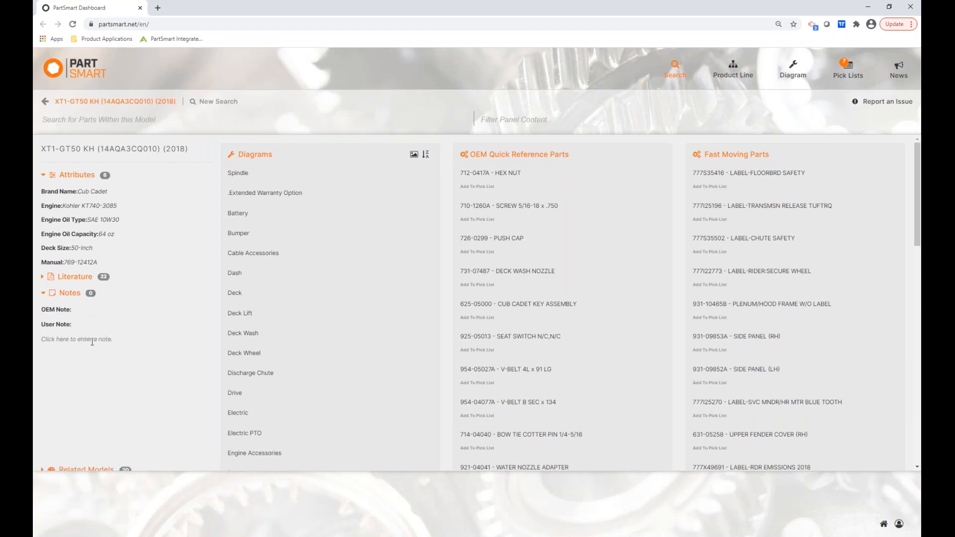
click(44, 295)
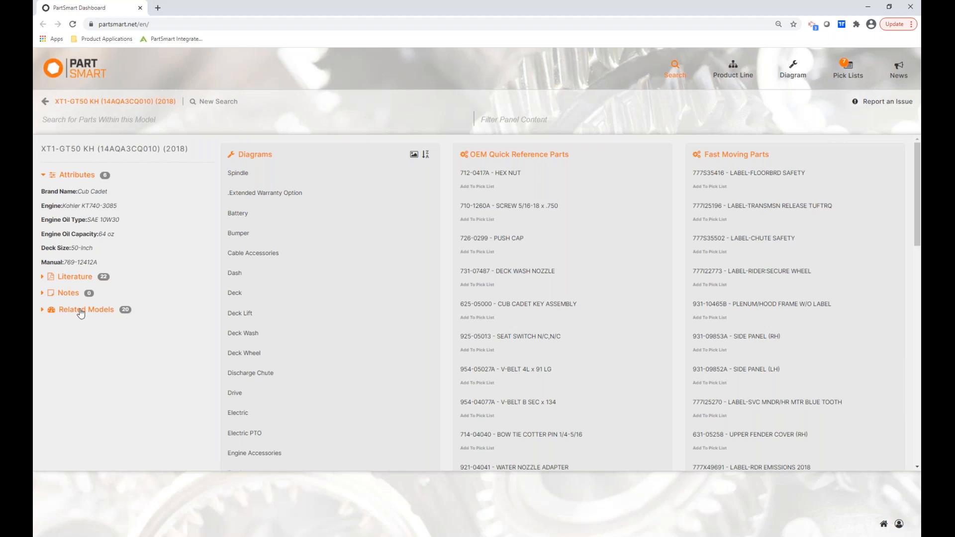
click(75, 314)
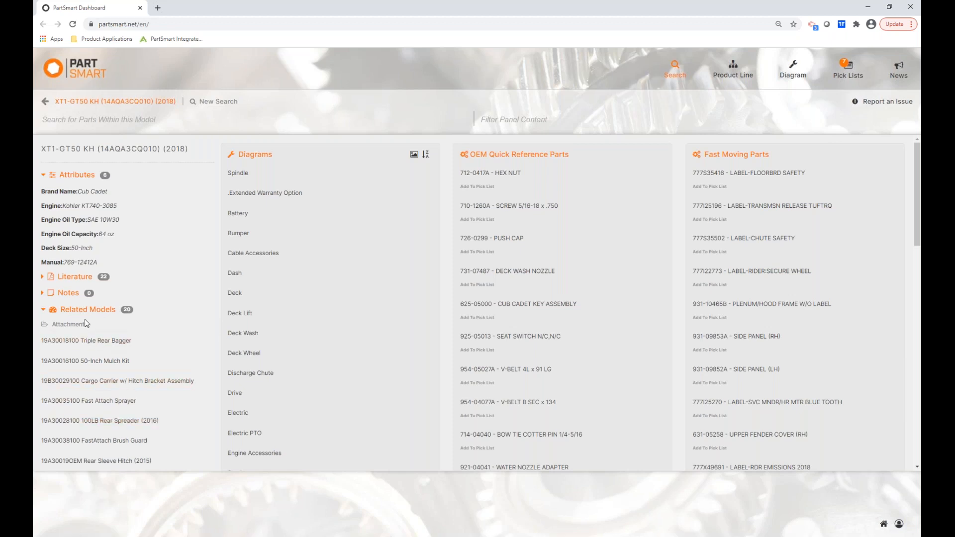
click(70, 314)
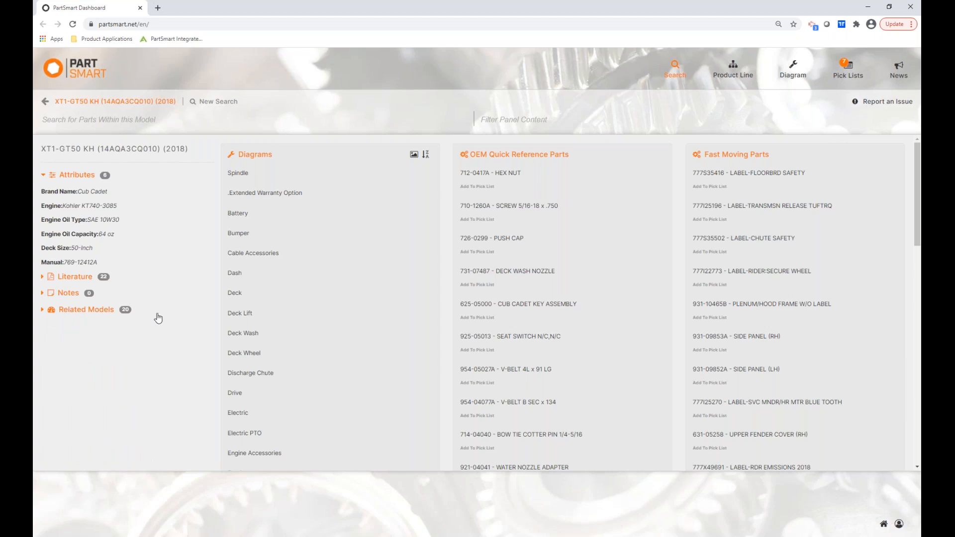
View the Deck diagram, return to the model page, and switch the Diagrams panel to thumbnails.
click(234, 294)
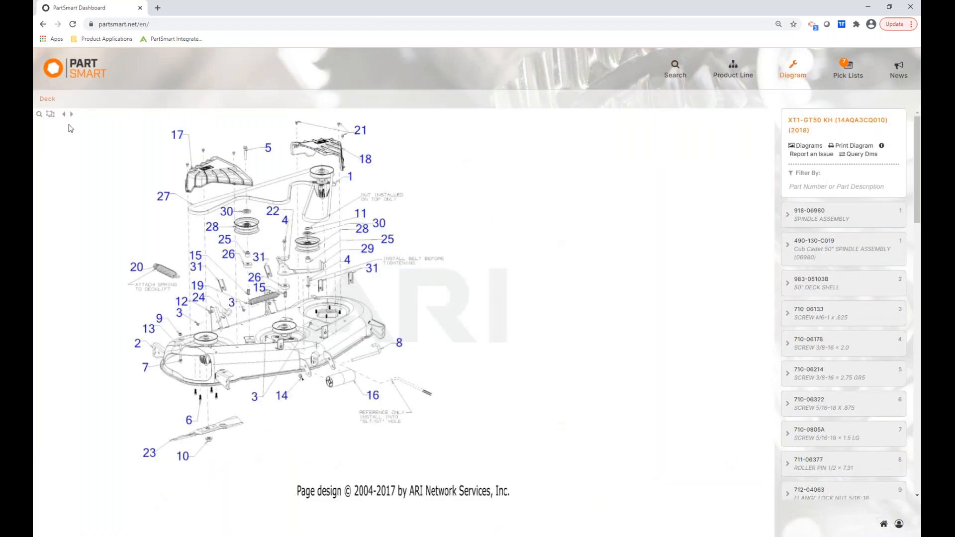
click(675, 74)
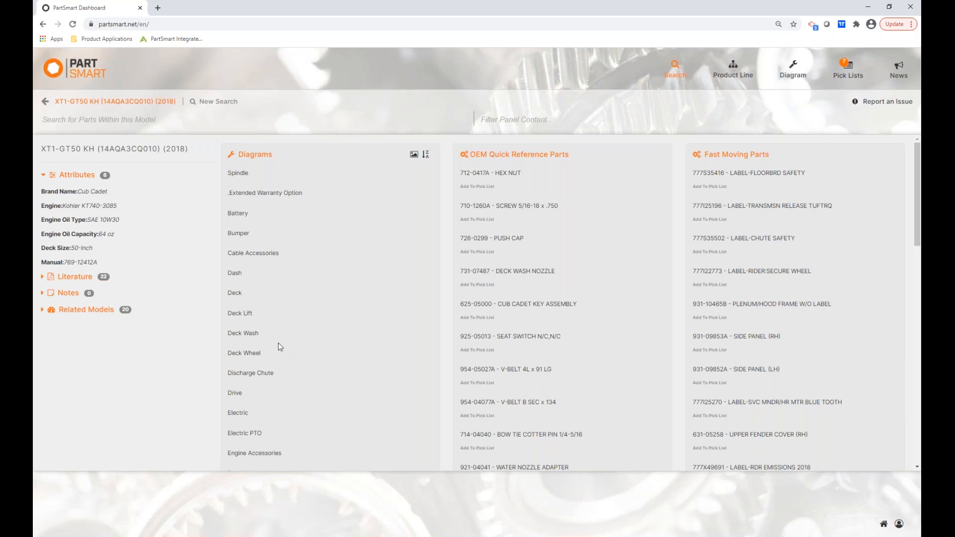
click(415, 155)
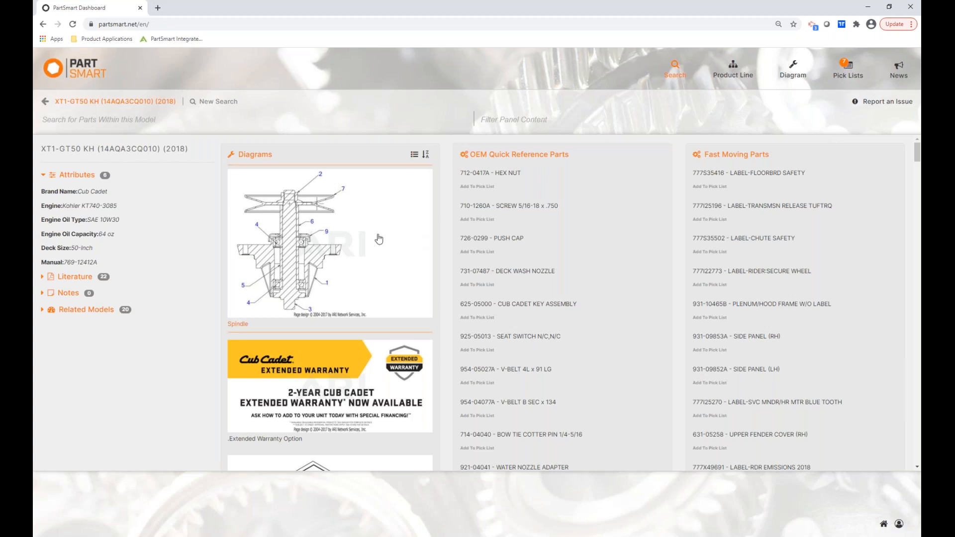
Toggle the Diagrams panel to a list and back to thumbnails, then open the Deck diagram.
click(415, 156)
click(415, 156)
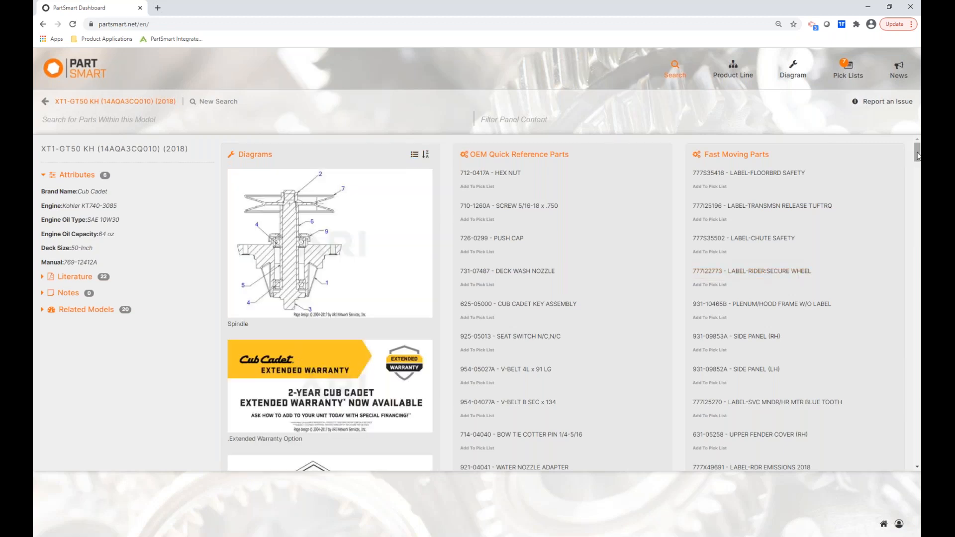
drag(917, 157, 915, 209)
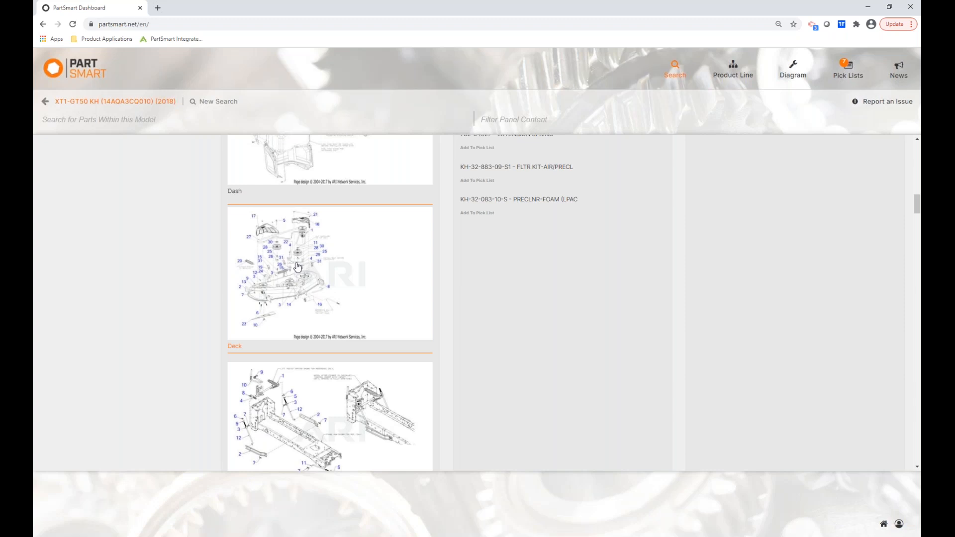
click(298, 267)
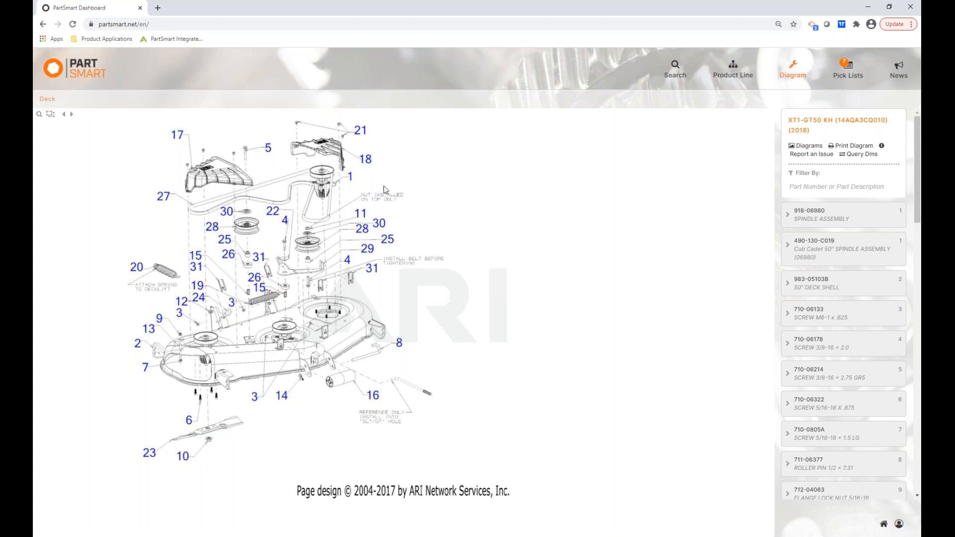
Page through the Deck Lift, Deck Wash and Deck Wheel diagrams, ending back on Deck Wash.
click(72, 115)
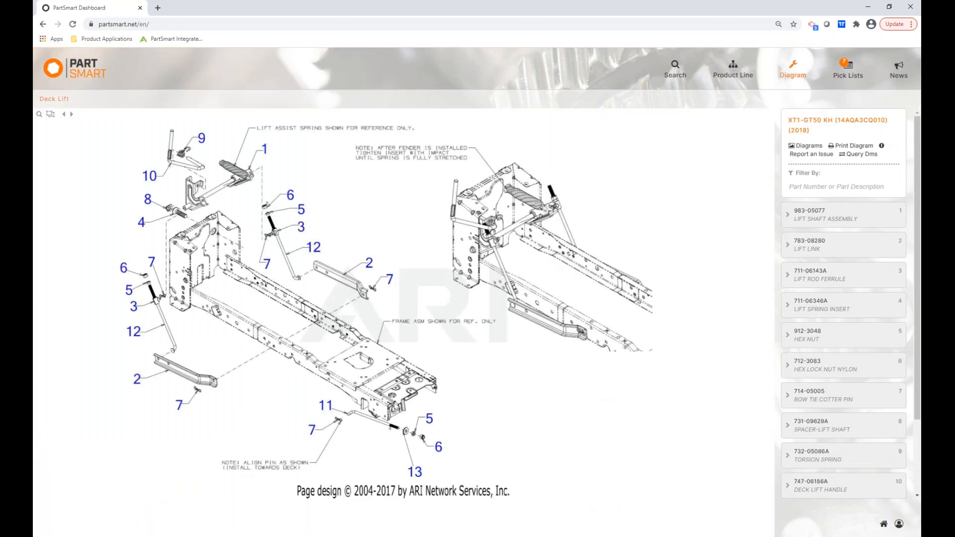
click(72, 114)
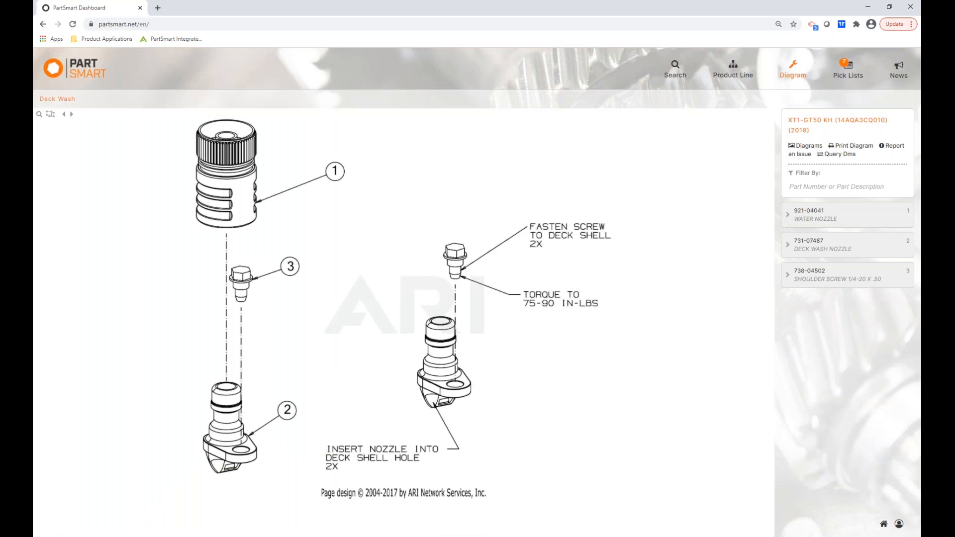
click(71, 114)
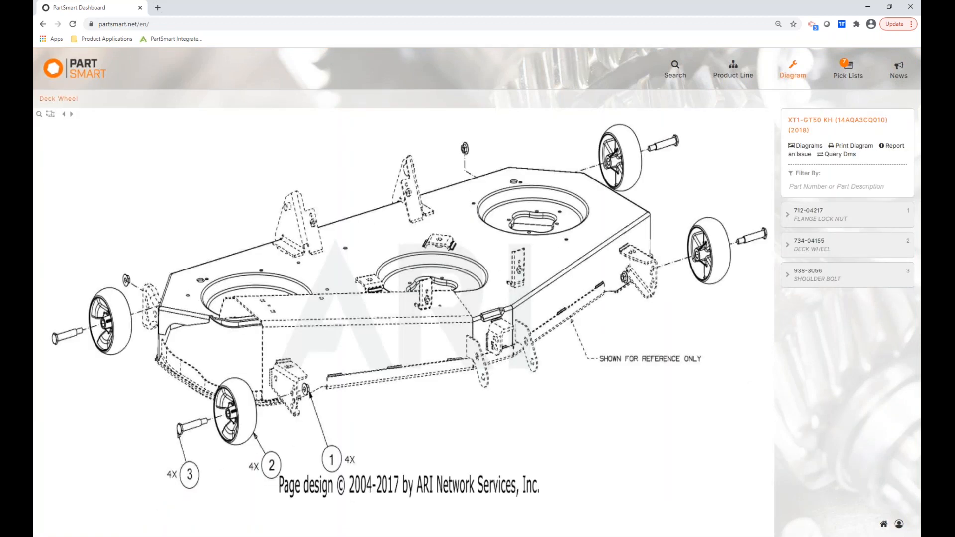
click(64, 115)
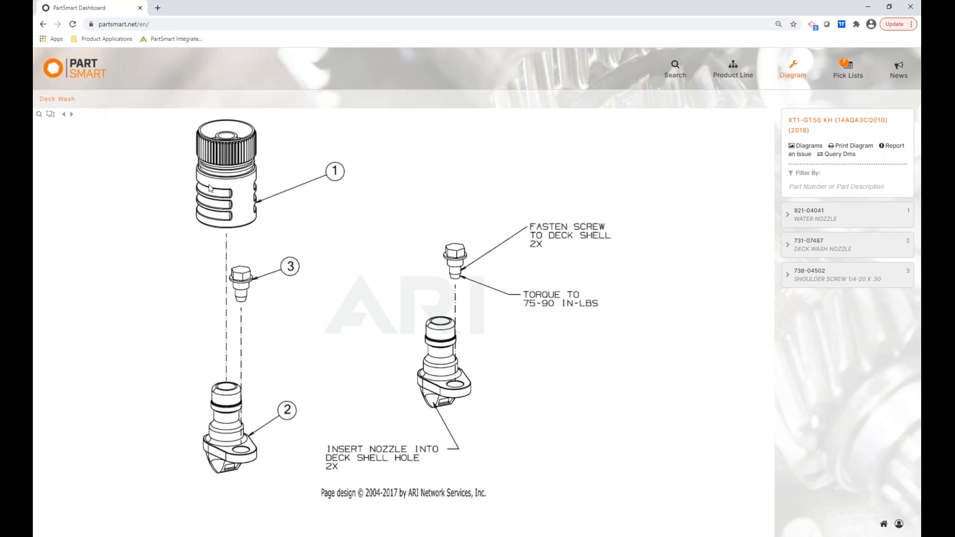
Open the Spindle diagram from the grid and close the Deck Wash diagram tab.
click(803, 146)
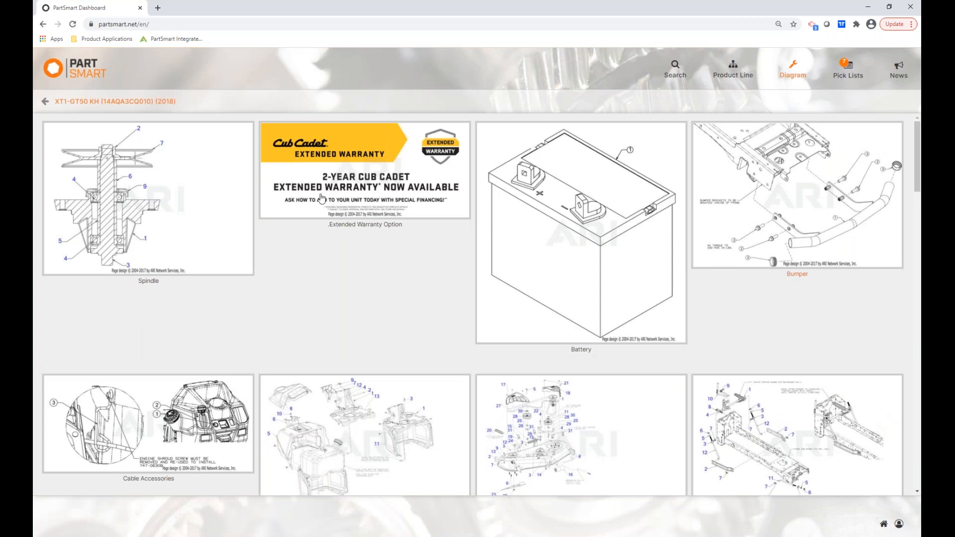
click(321, 199)
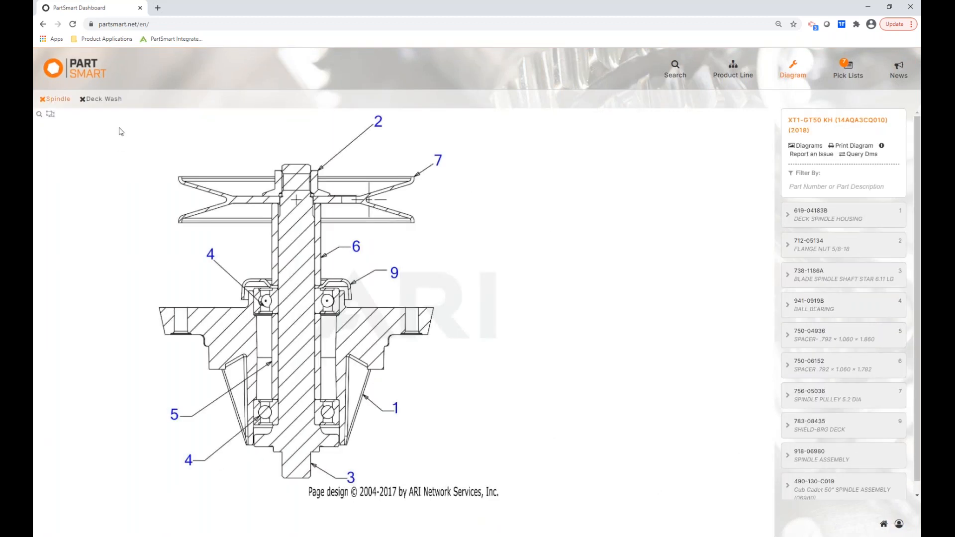
click(82, 99)
click(73, 115)
click(900, 526)
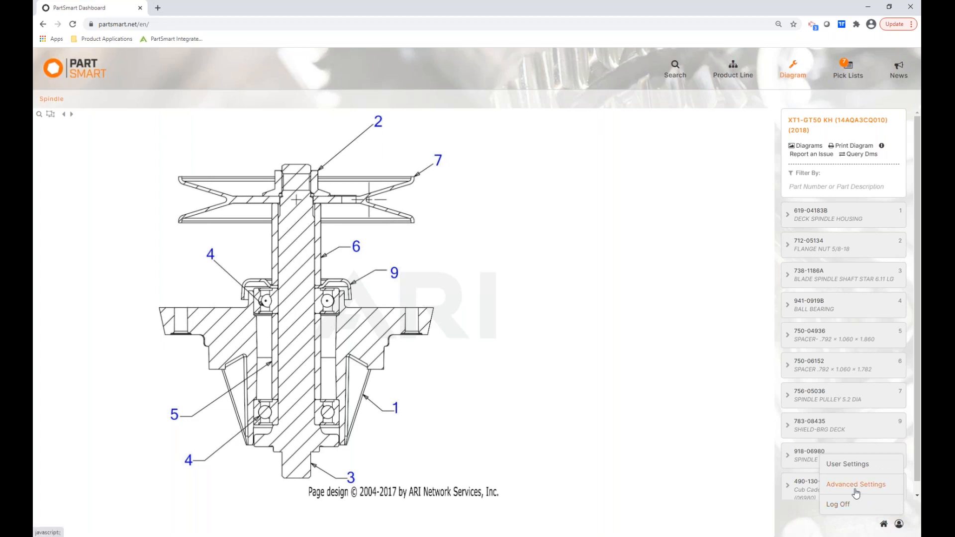
Open the Main Location's settings under advanced admin location management.
click(856, 485)
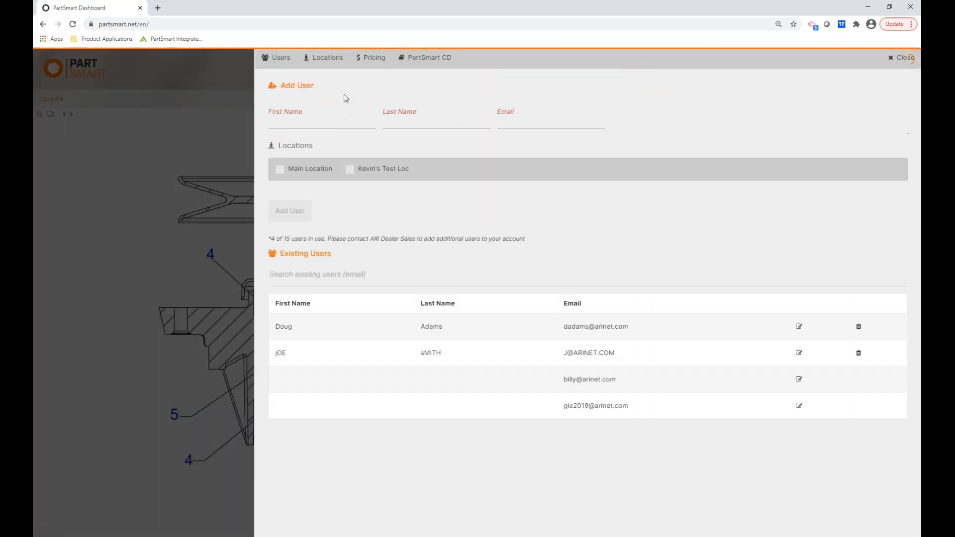
click(326, 64)
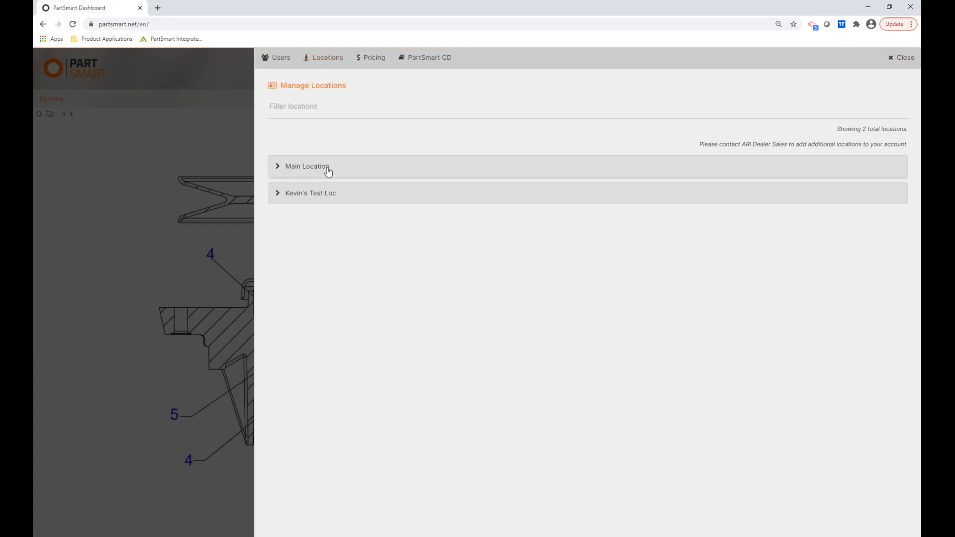
click(328, 171)
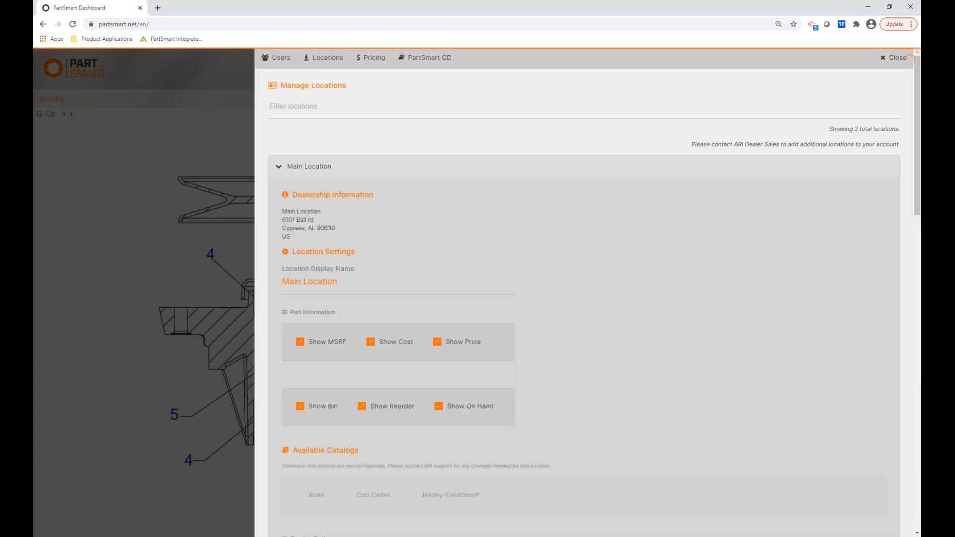
drag(918, 120, 919, 263)
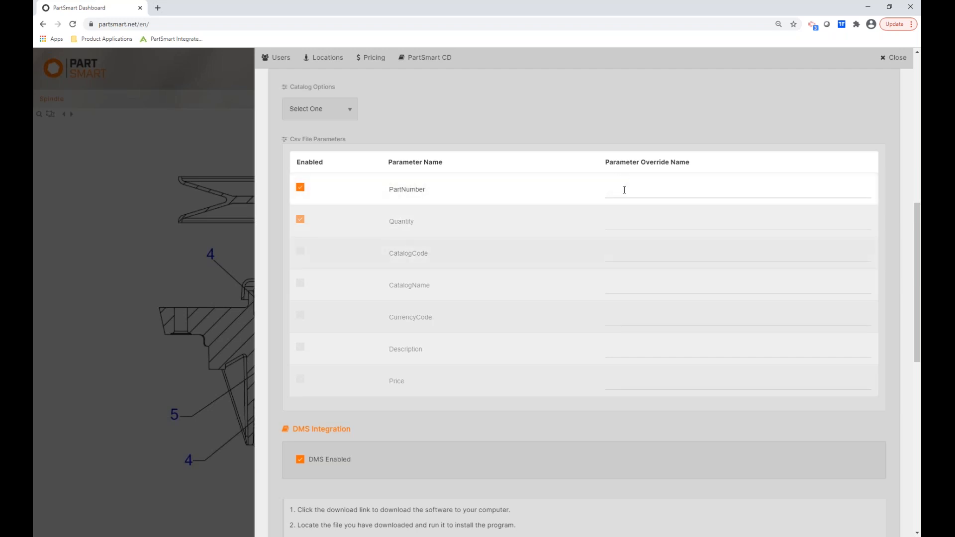
Override the Quantity CSV column name to Qty, save, and bring up the pick list review.
click(618, 214)
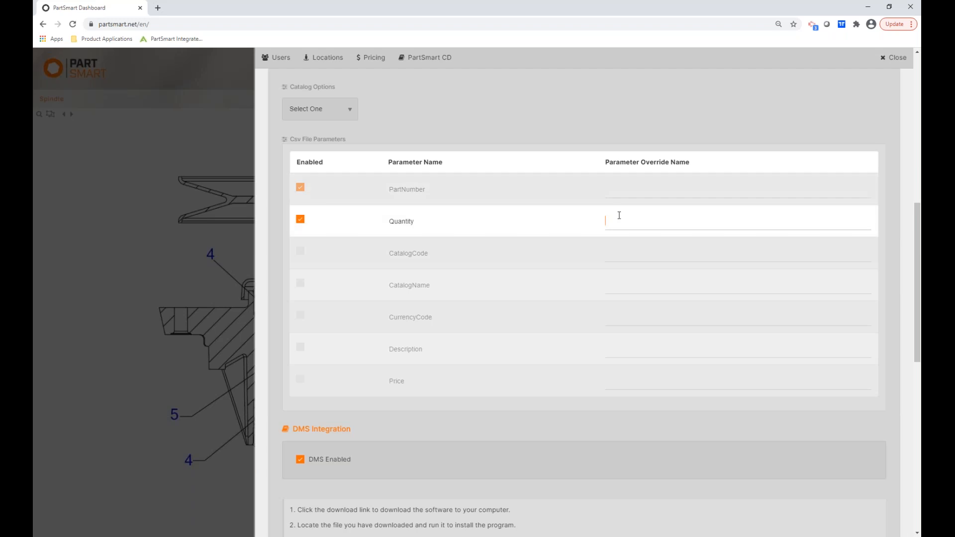
text(Qty)
scroll(918, 237, down, 10)
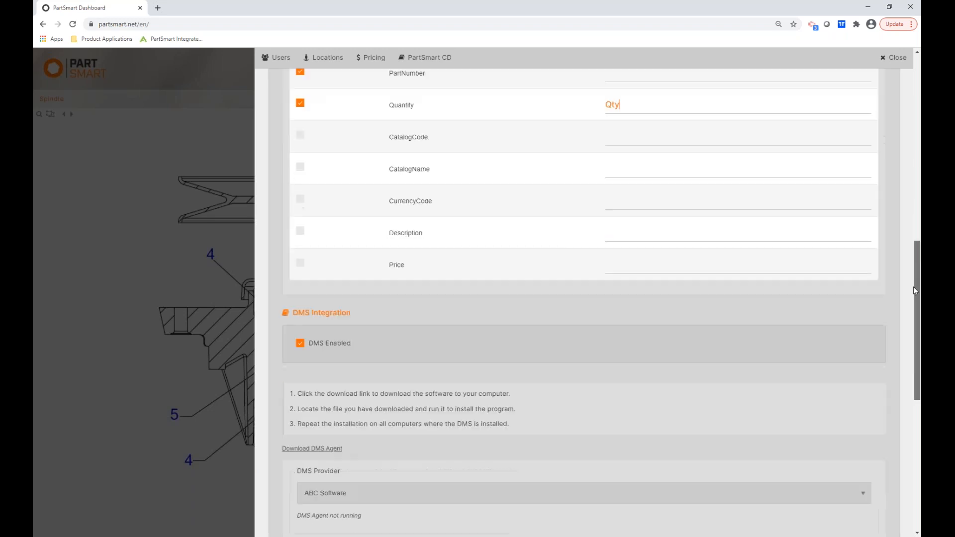
click(300, 466)
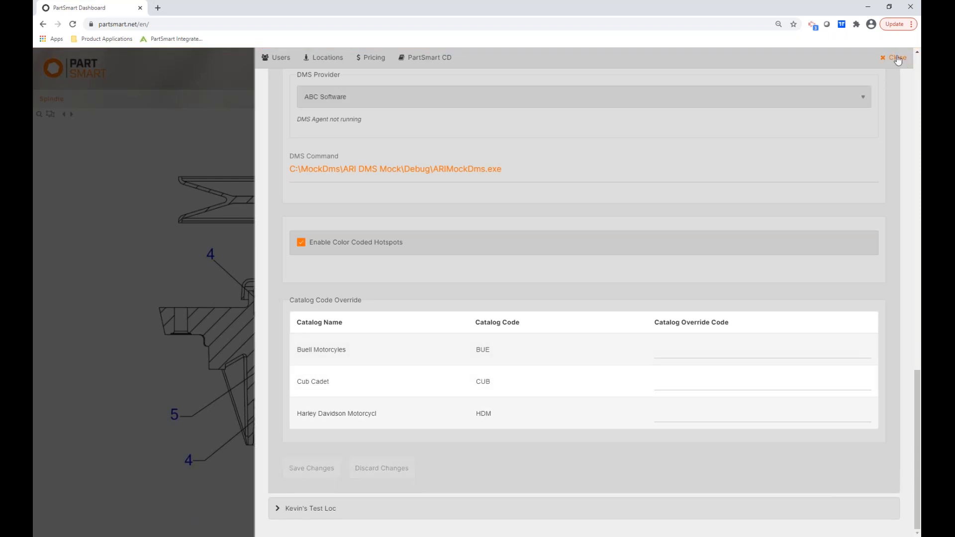
click(897, 58)
click(846, 77)
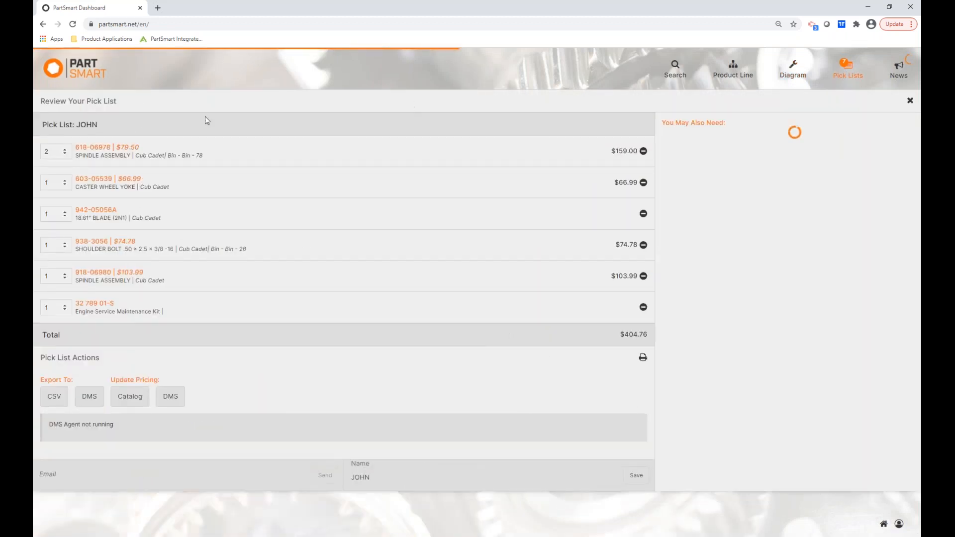
Export the pick list to CSV and open the downloaded JOHN (3).csv in Excel.
click(55, 402)
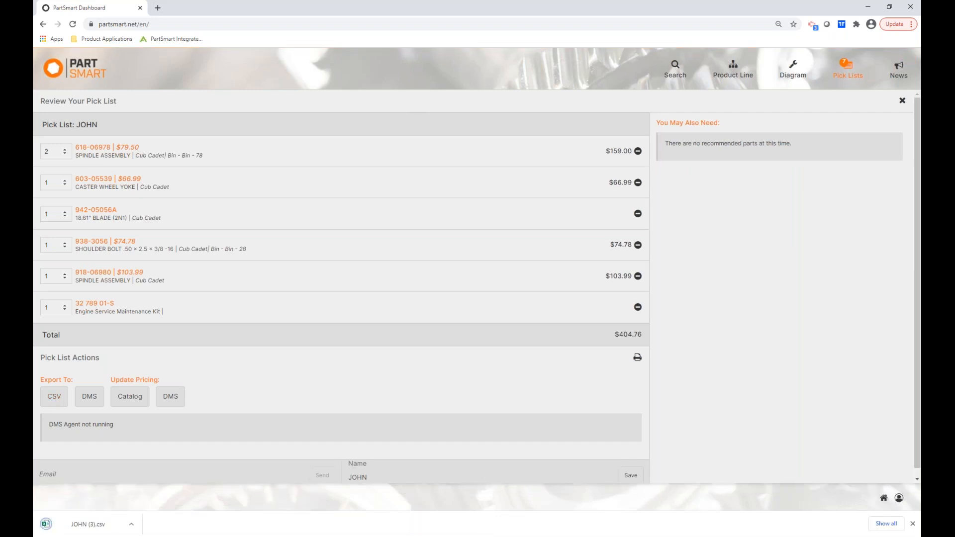
click(86, 525)
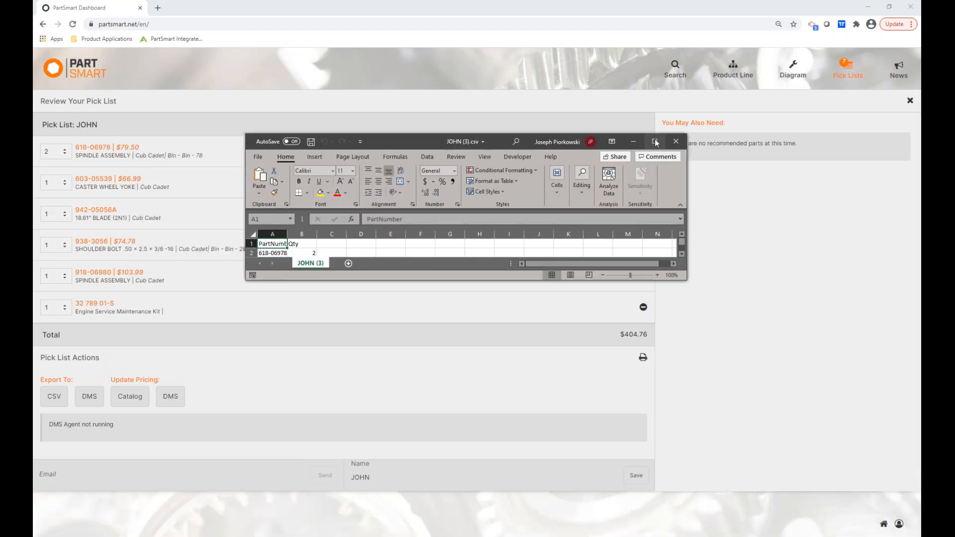
Maximize Excel, widen column A to show full part numbers, and close JOHN (3).csv without saving.
click(655, 142)
drag(72, 101, 104, 101)
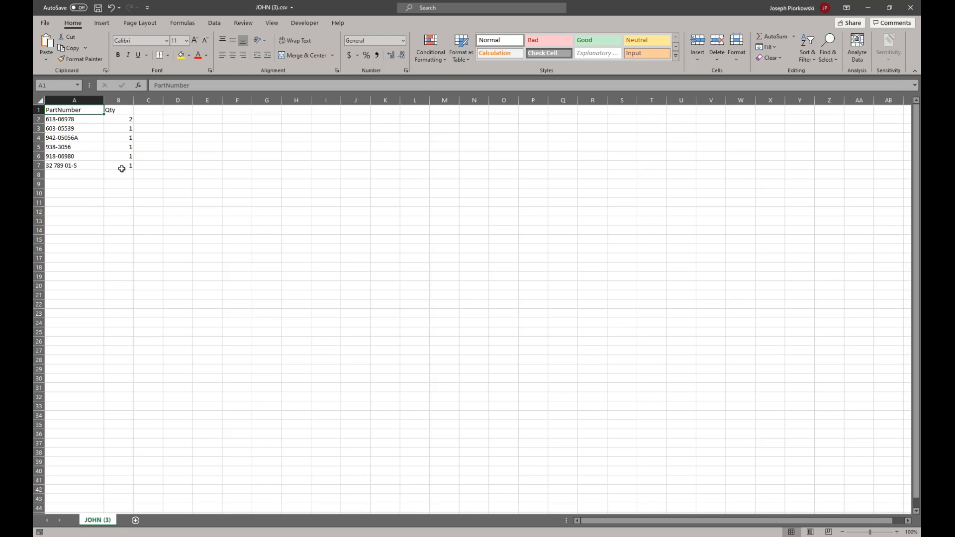
click(909, 10)
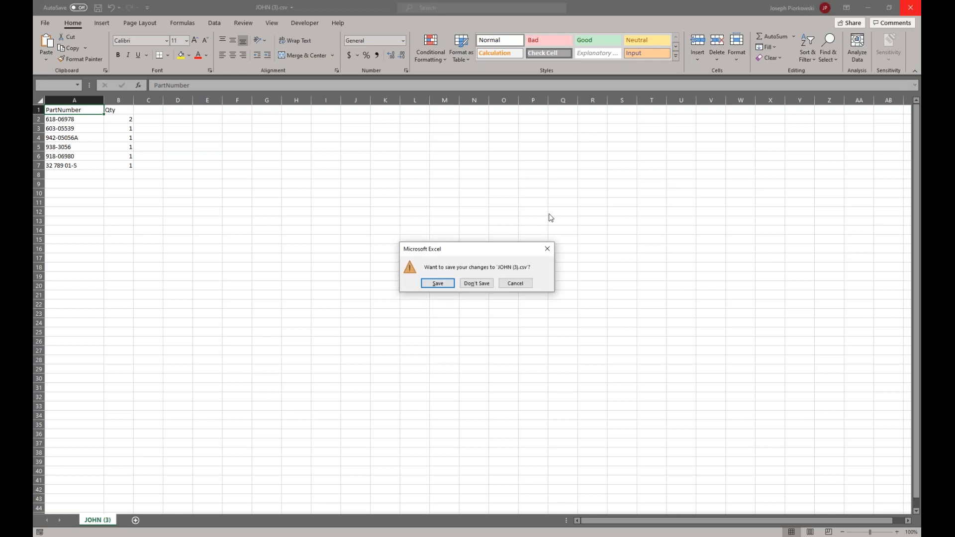
click(471, 285)
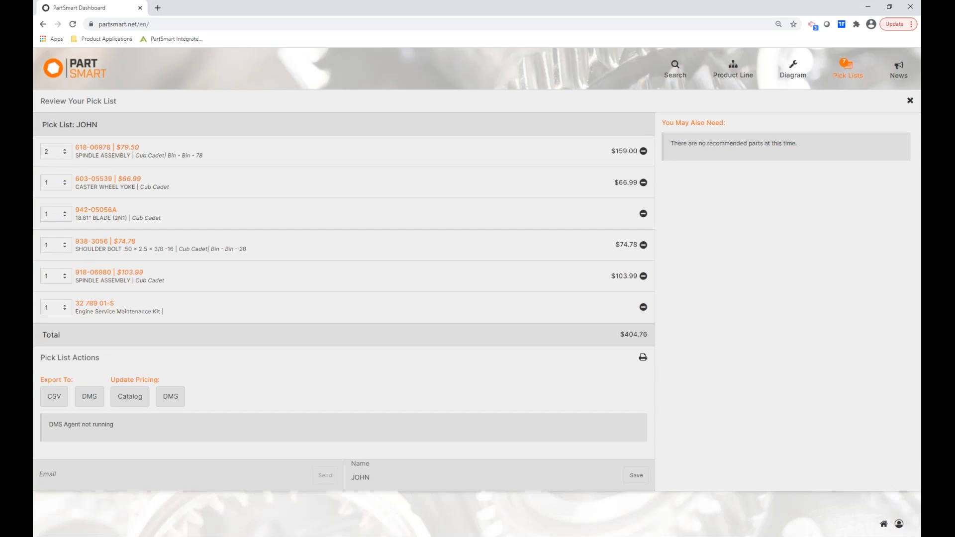
In Advanced Settings Users, enter first and last name Test Test and a test e-mail address.
click(899, 524)
click(851, 485)
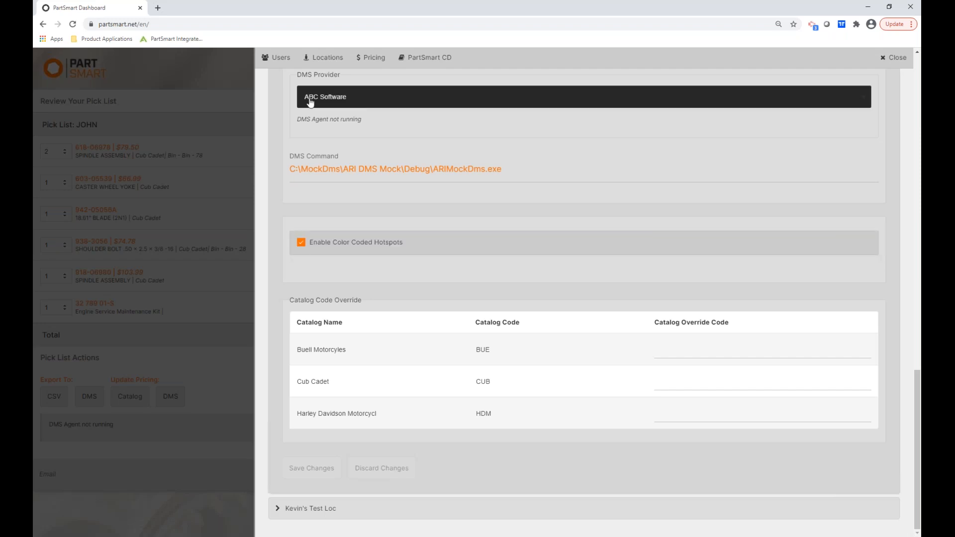
click(281, 58)
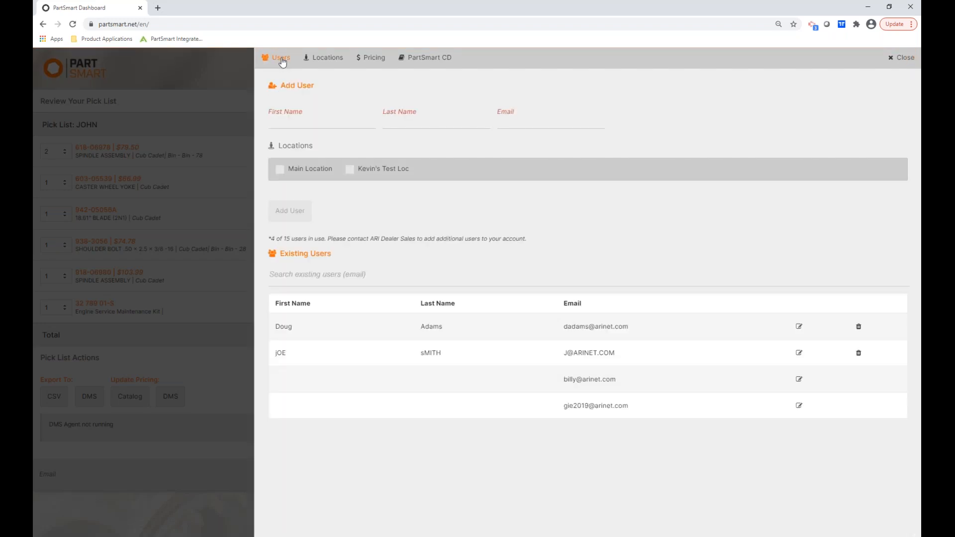
click(282, 123)
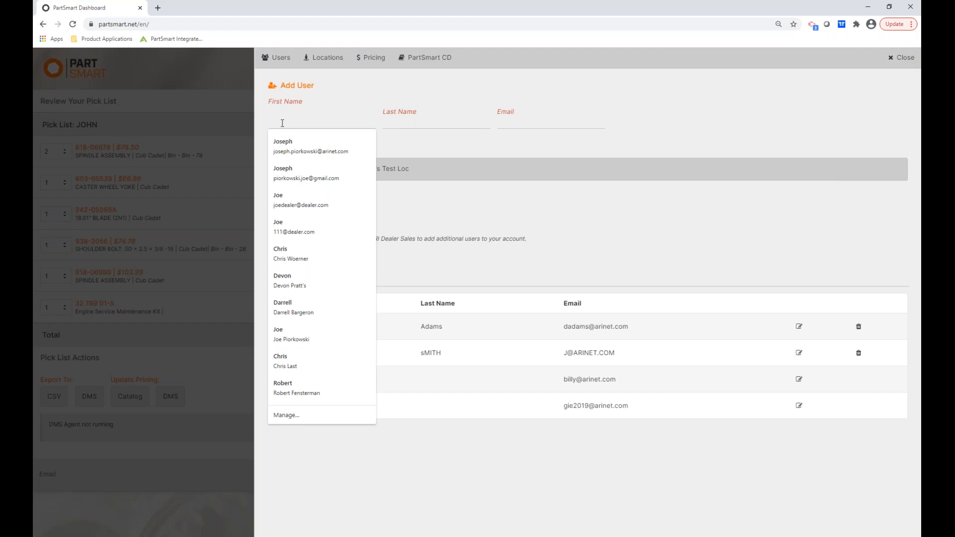
text(Test)
key(Tab)
text(Test)
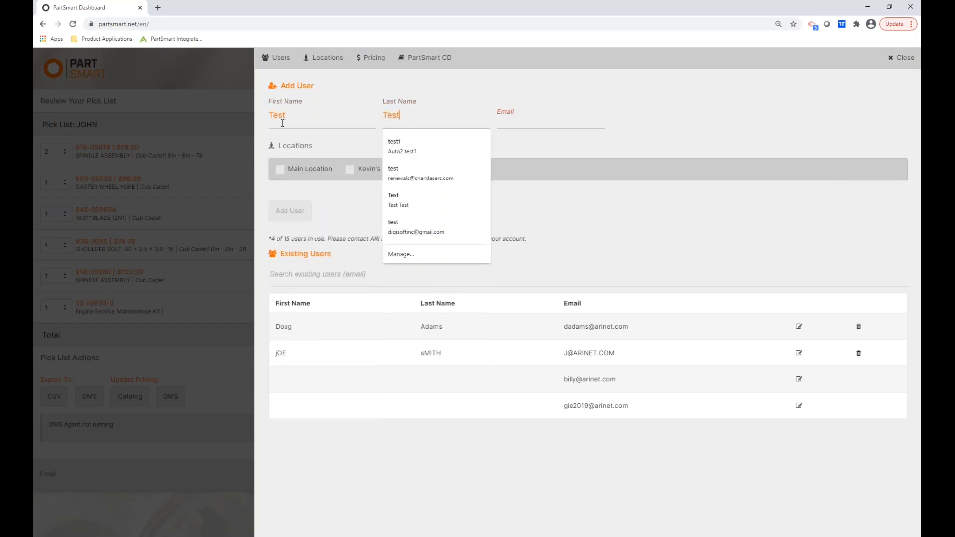
key(Tab)
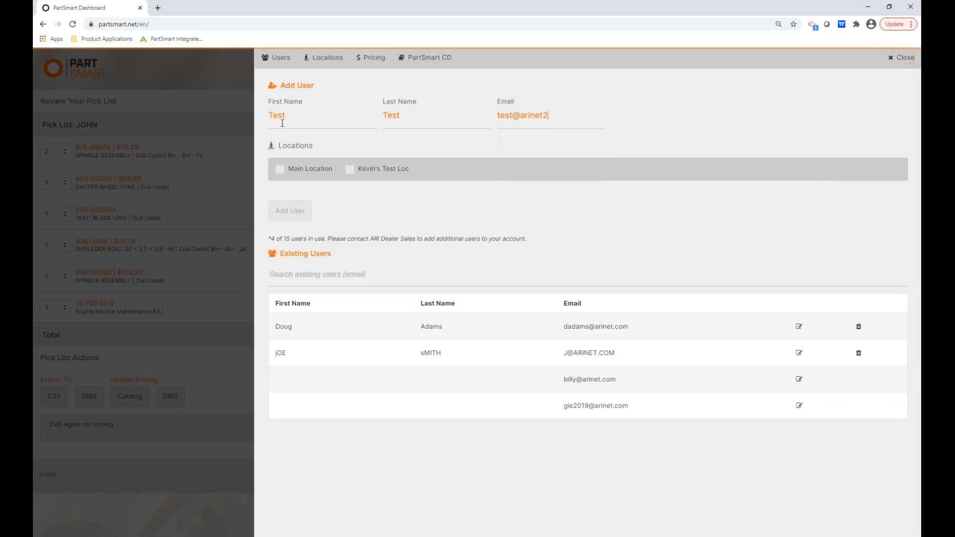
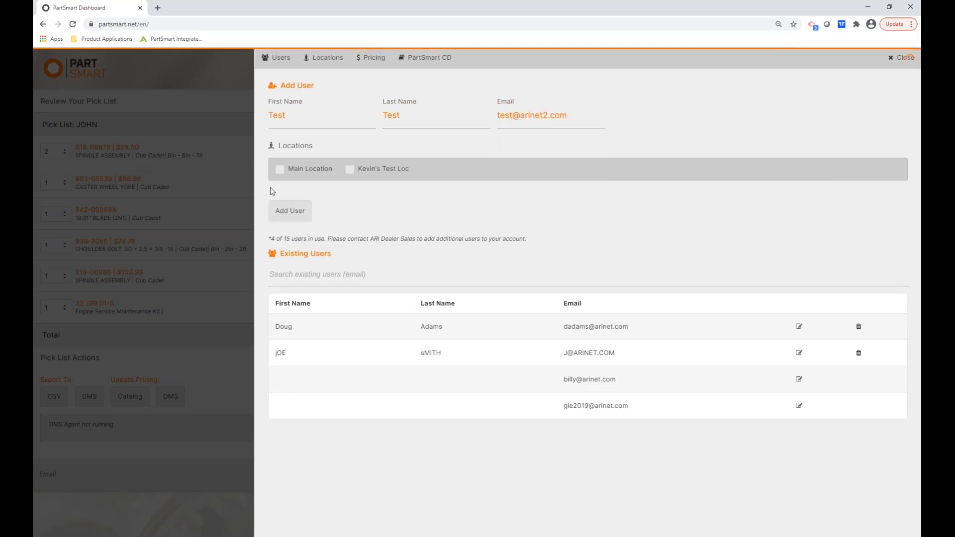
Grant the new user both Main Location and the second location, and add the user.
click(281, 174)
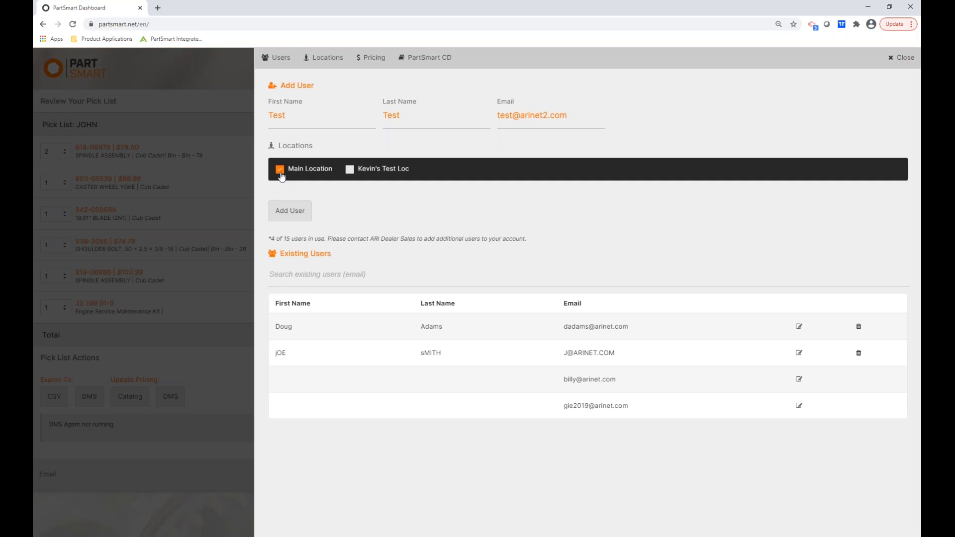
click(349, 172)
click(285, 217)
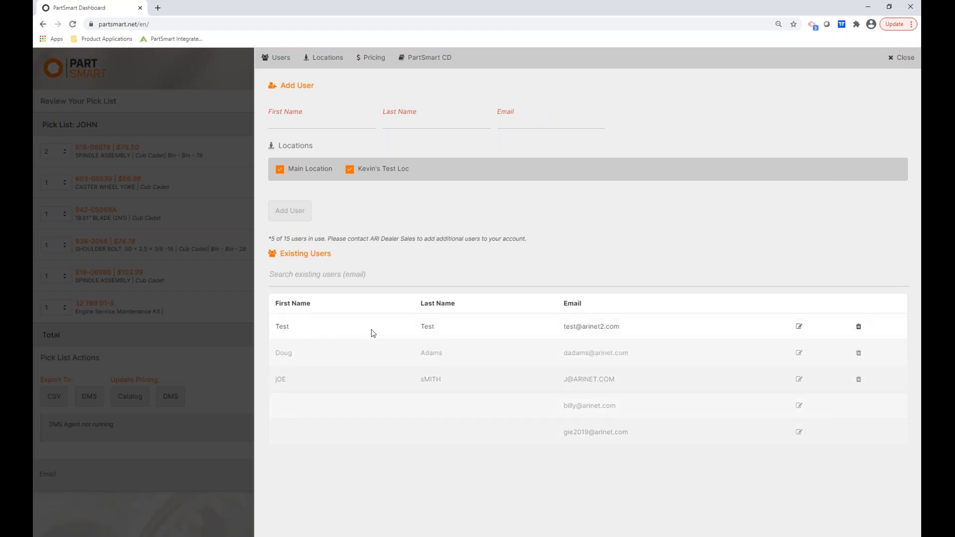
Edit the test user to remove Kevin's Test Loc and apply the update.
click(799, 328)
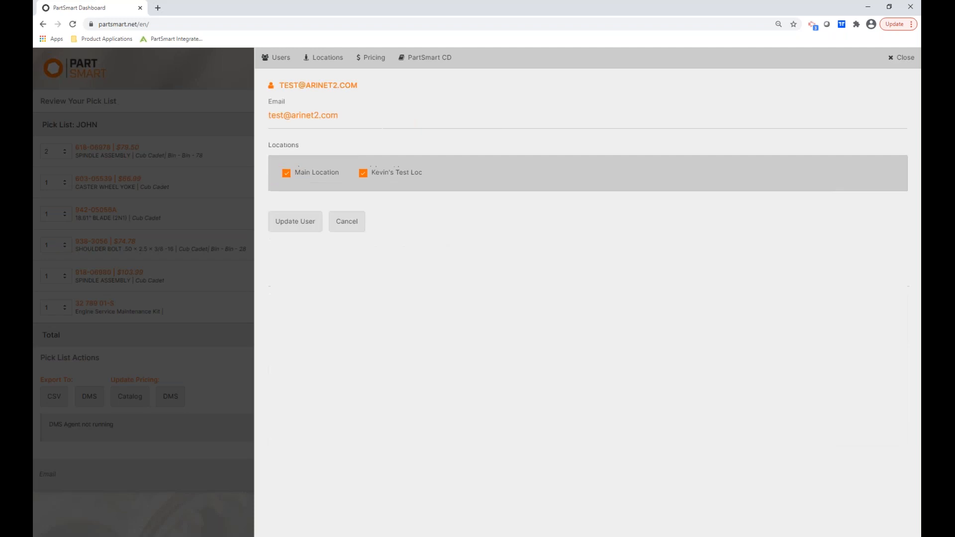
click(363, 175)
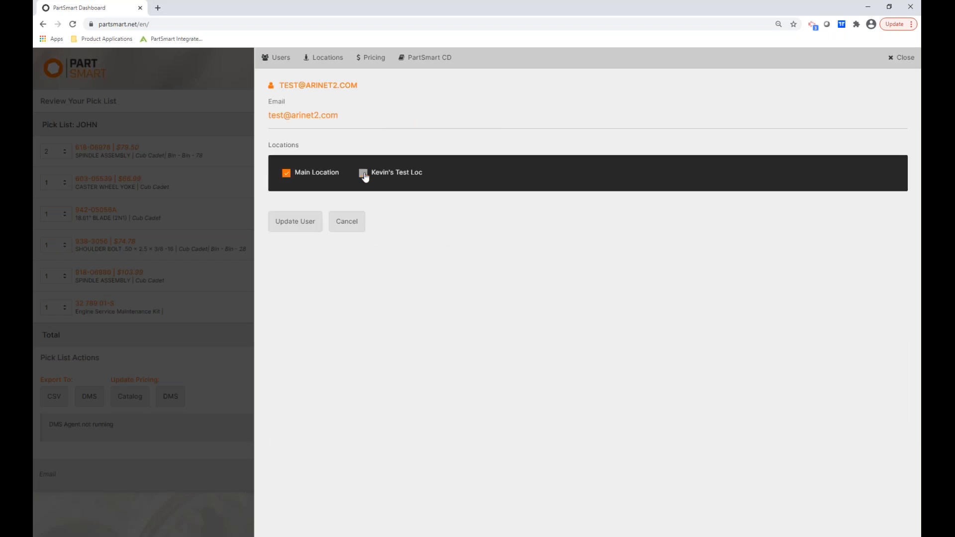
click(288, 221)
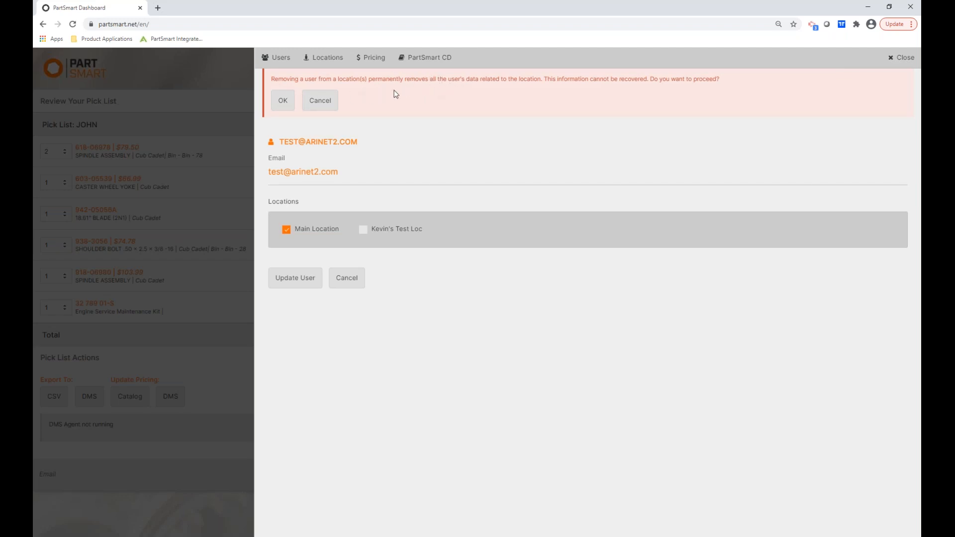
Confirm the location removal and delete the Test Test user, leaving four users.
click(282, 100)
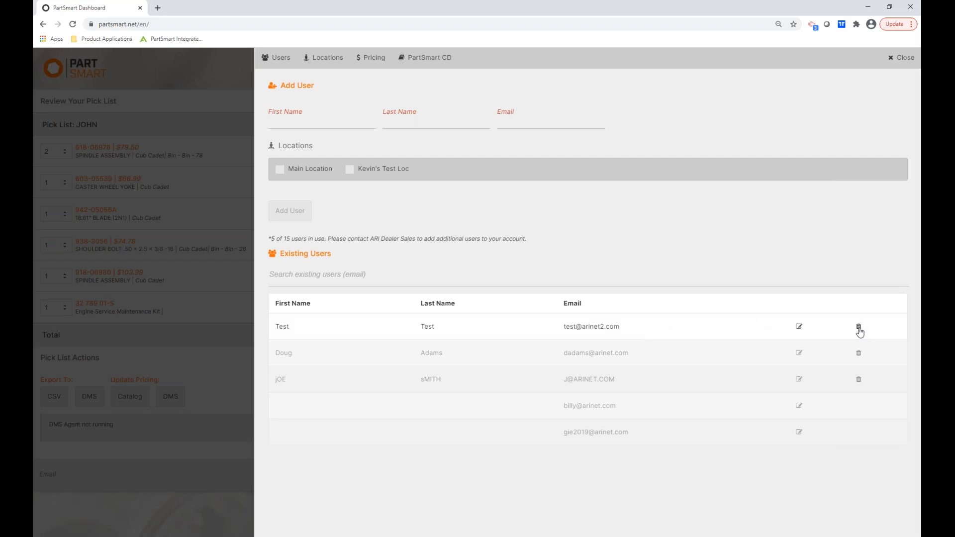
click(858, 327)
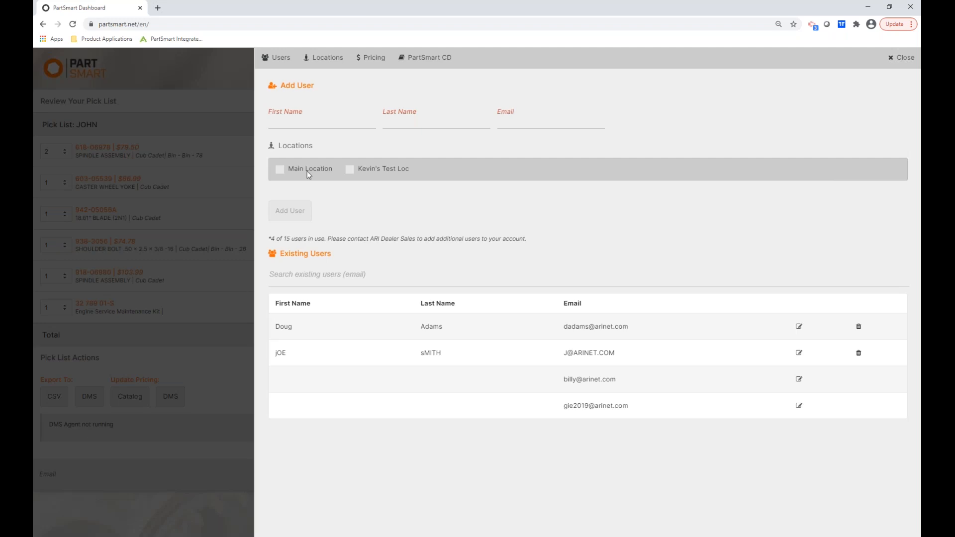
click(323, 59)
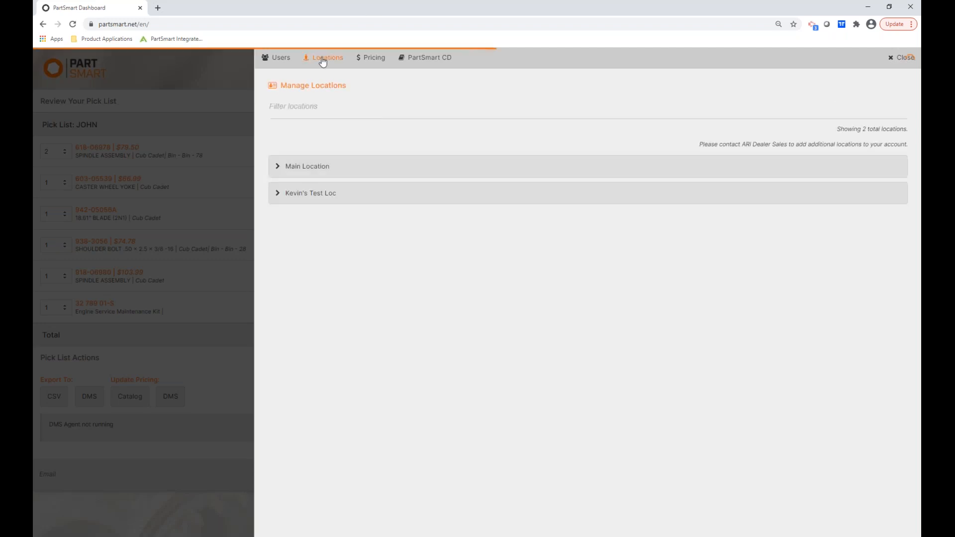
Expand Main Location's settings and uncheck Show Reorder.
click(319, 167)
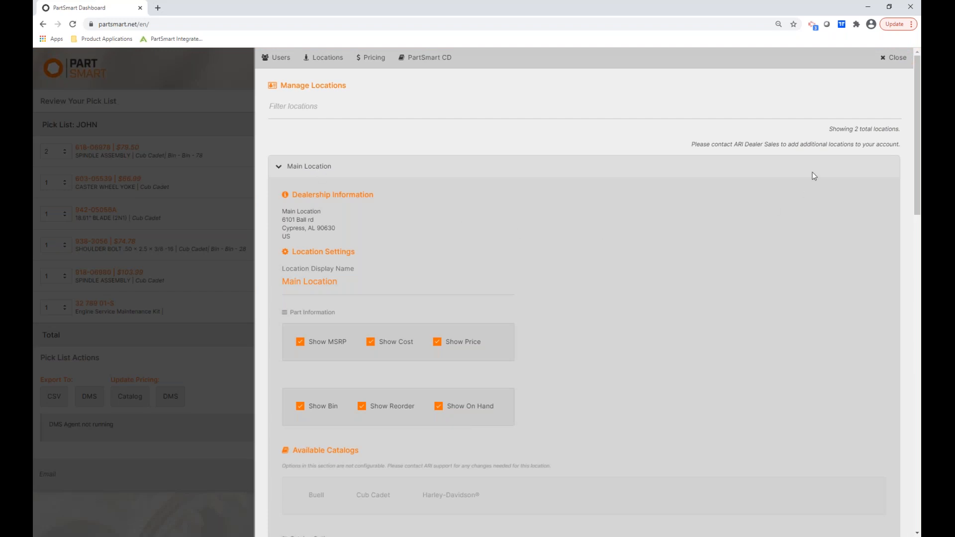
drag(919, 113, 919, 150)
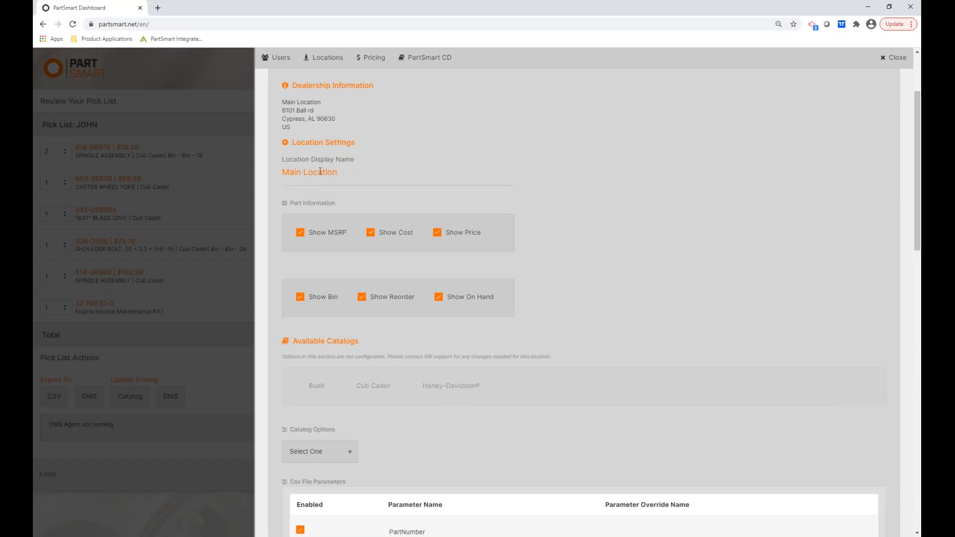
drag(915, 151, 914, 115)
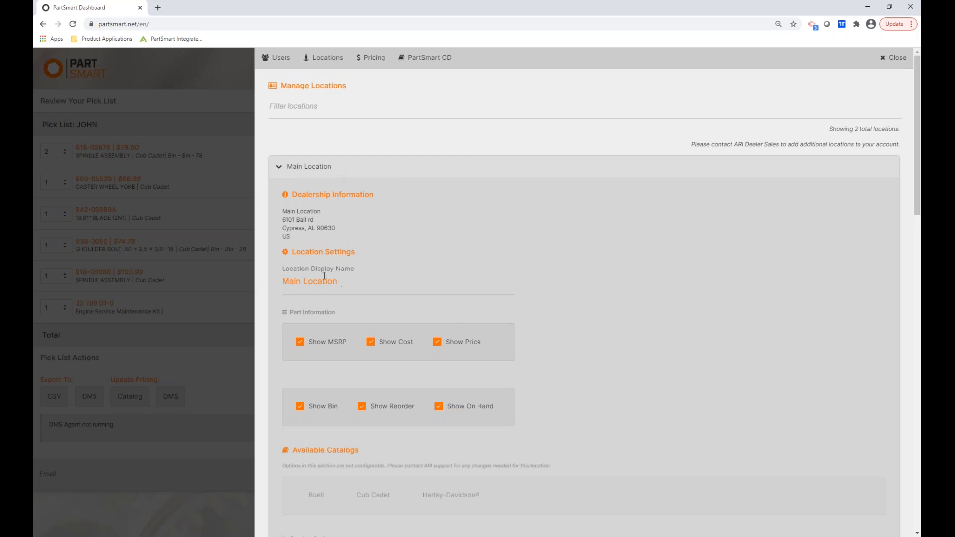
drag(915, 149, 920, 227)
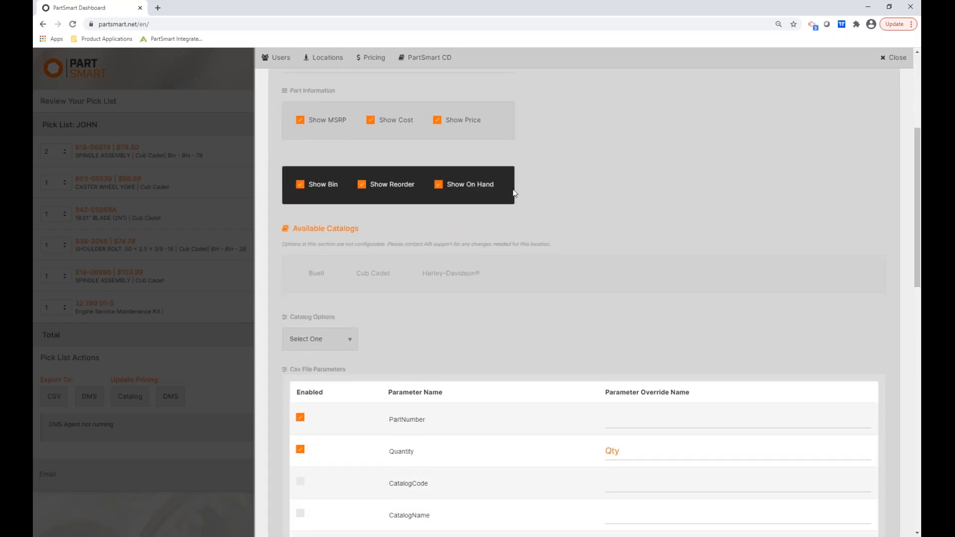
click(362, 186)
drag(918, 185, 920, 233)
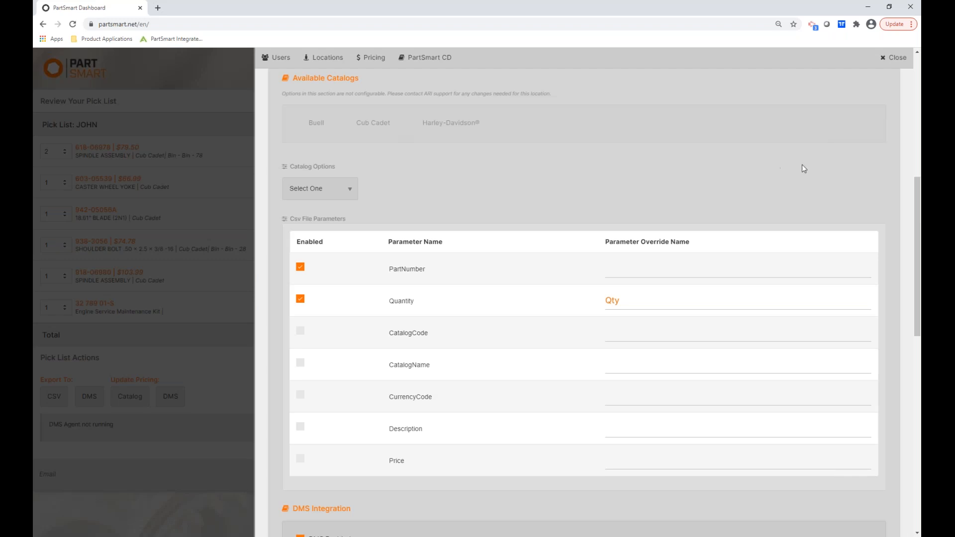
drag(915, 199, 916, 222)
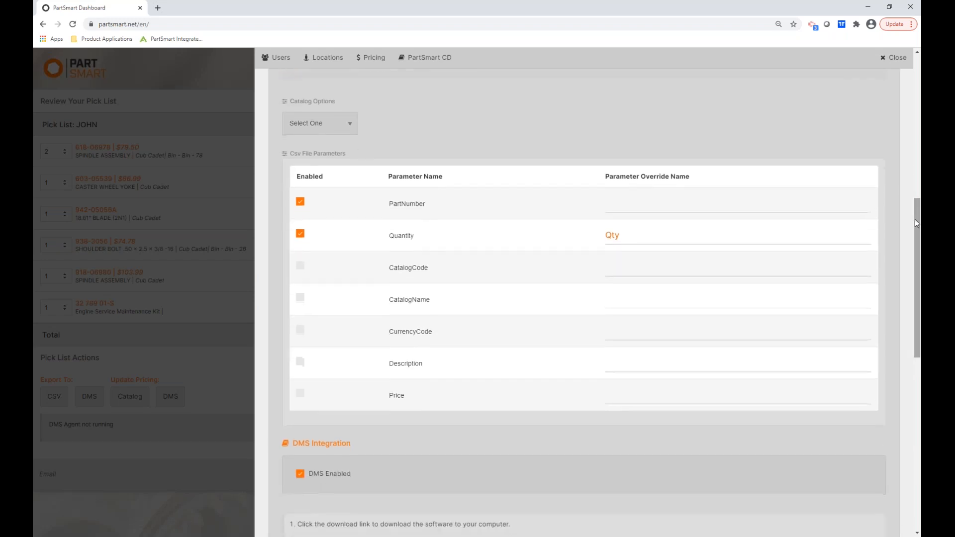
Pick the Cub Cadet catalog option, then scroll down to the DMS Integration section.
click(352, 128)
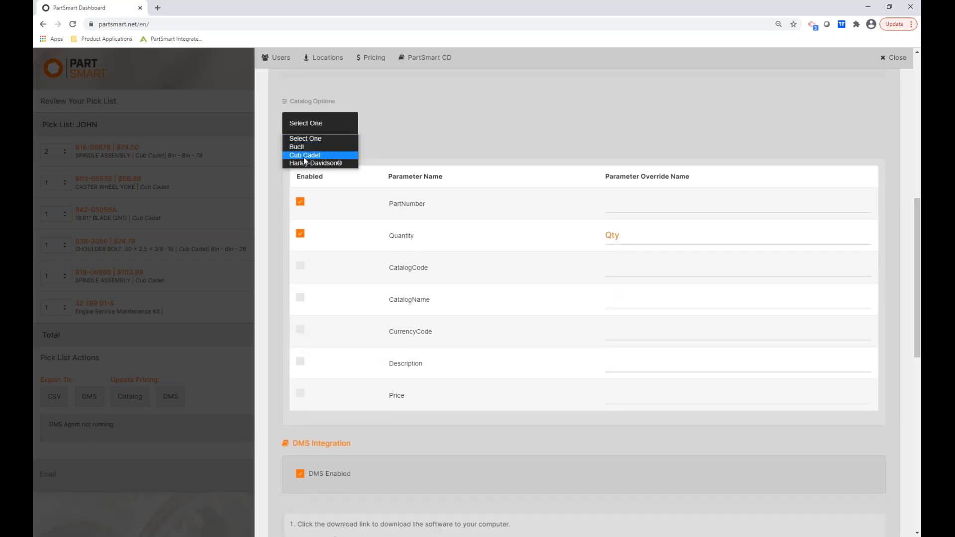
click(323, 156)
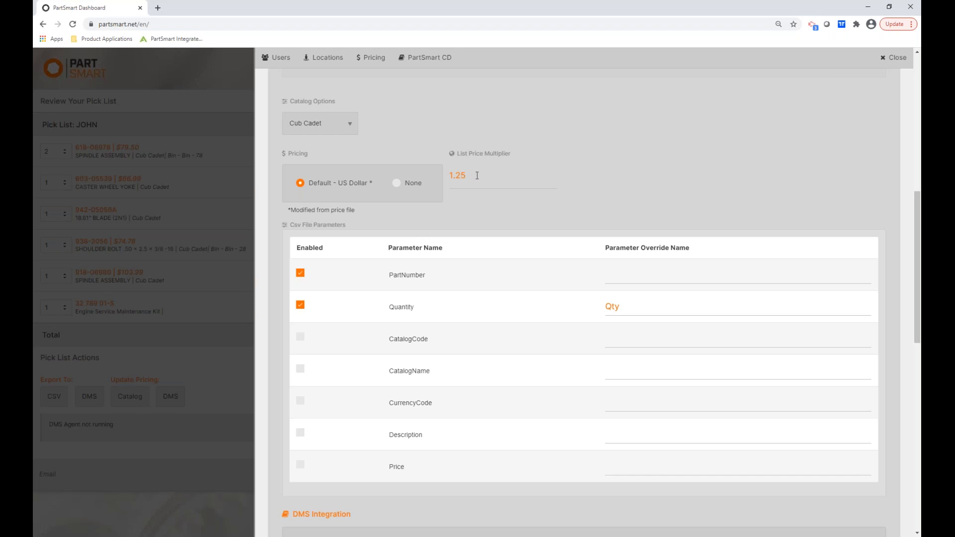
drag(919, 209, 919, 249)
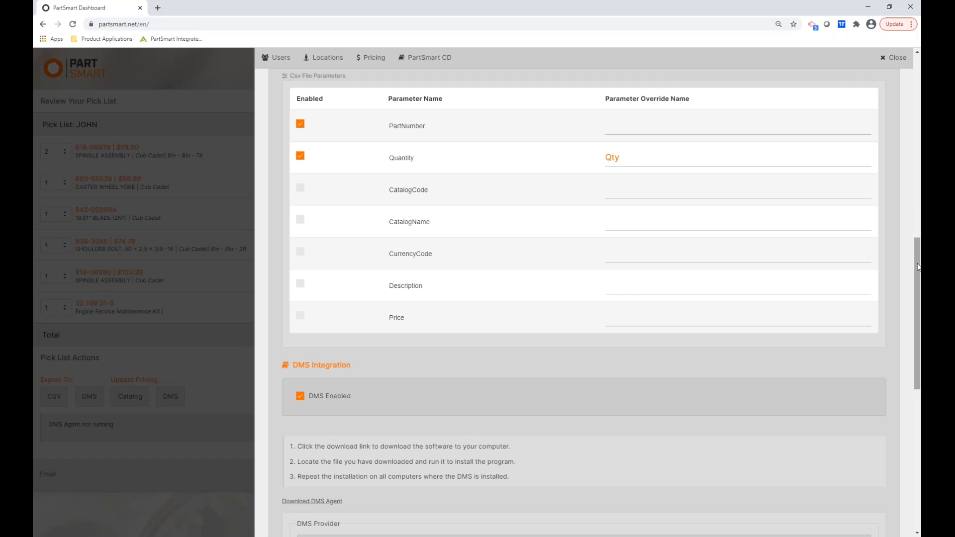
drag(916, 264, 915, 353)
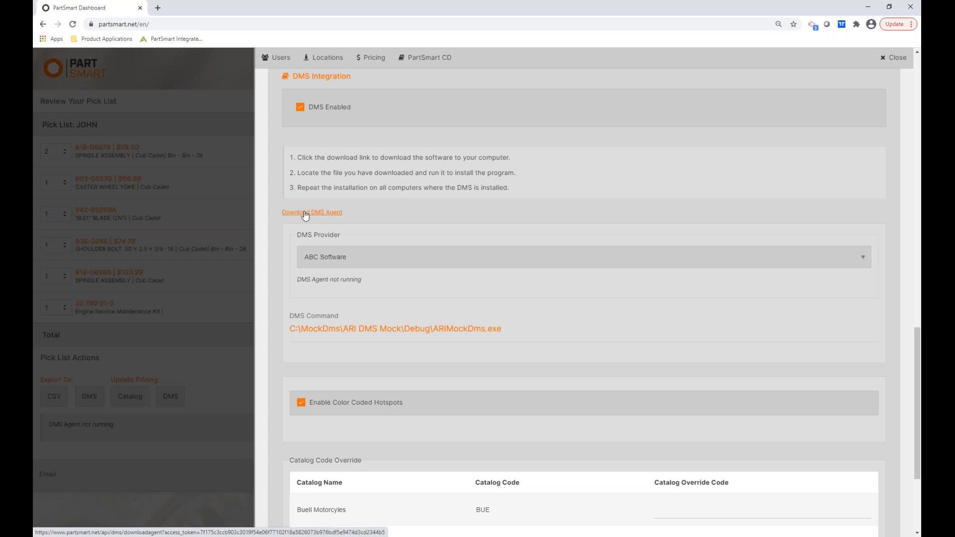
Choose Other as the DMS provider and enter Test as the provider name.
click(337, 259)
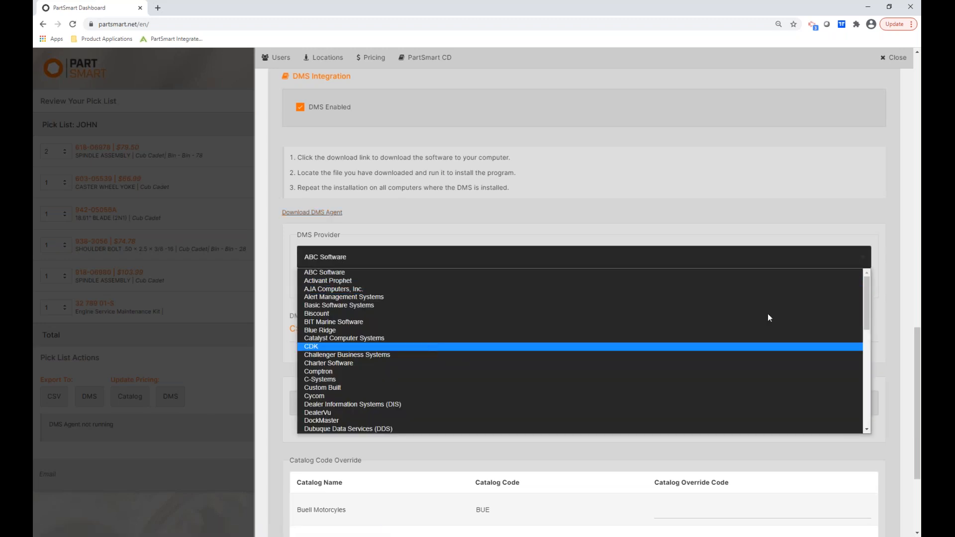
drag(864, 311, 856, 413)
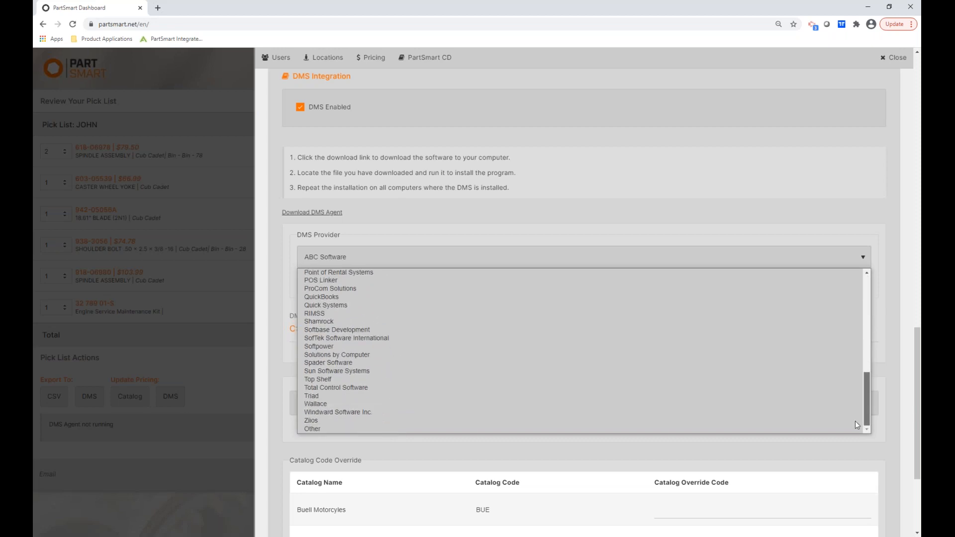
click(314, 430)
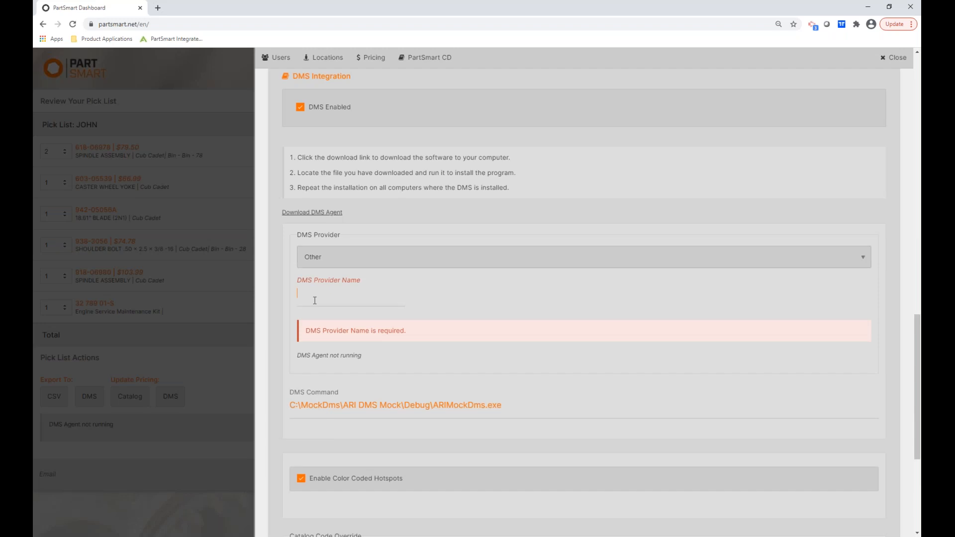
text(Test)
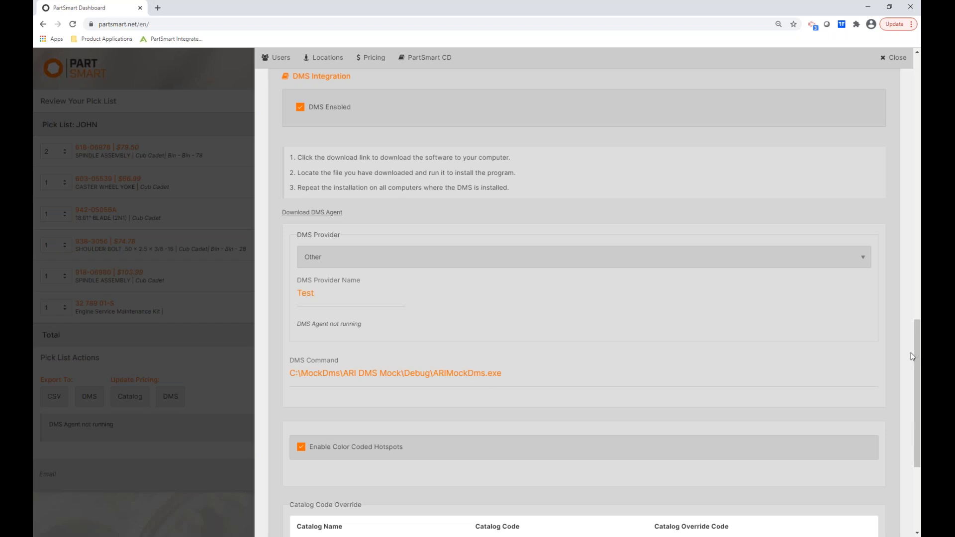
drag(918, 360, 905, 450)
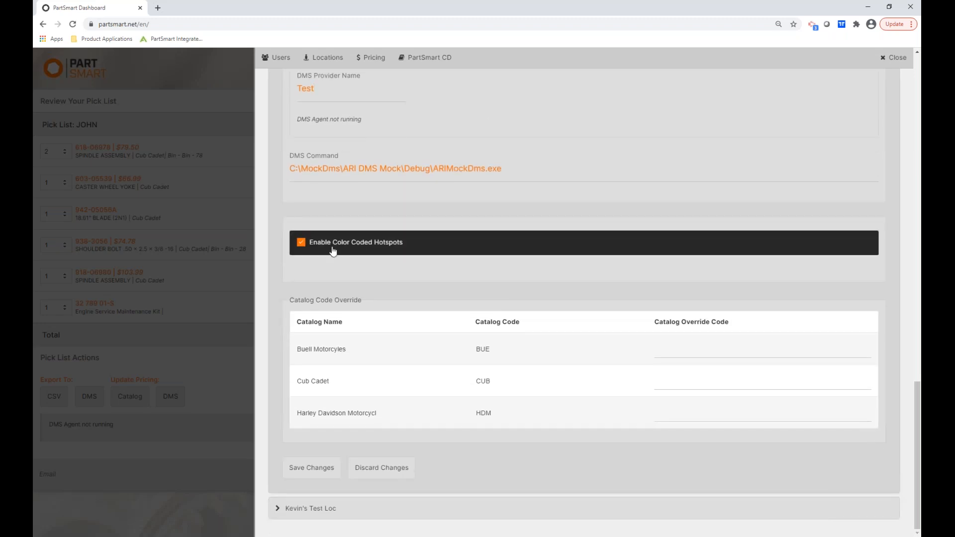
Toggle color-coded hotspots off and back on, save Main Location settings, and collapse the panel.
click(301, 244)
click(302, 246)
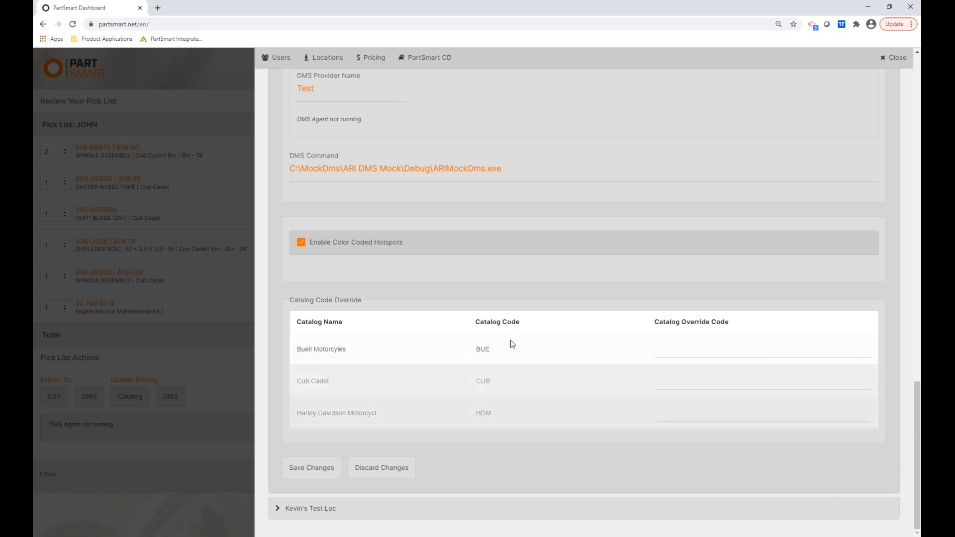
click(668, 347)
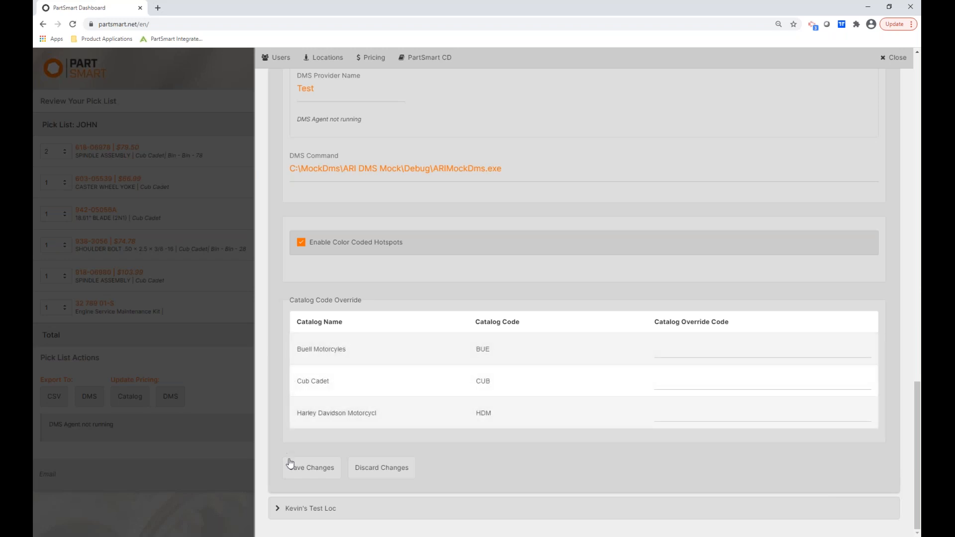
click(305, 470)
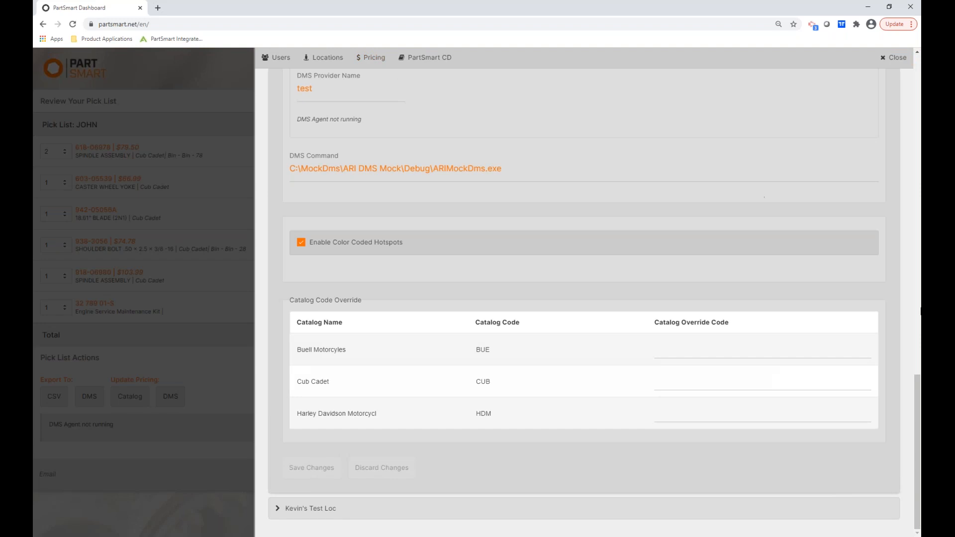
drag(918, 394, 917, 72)
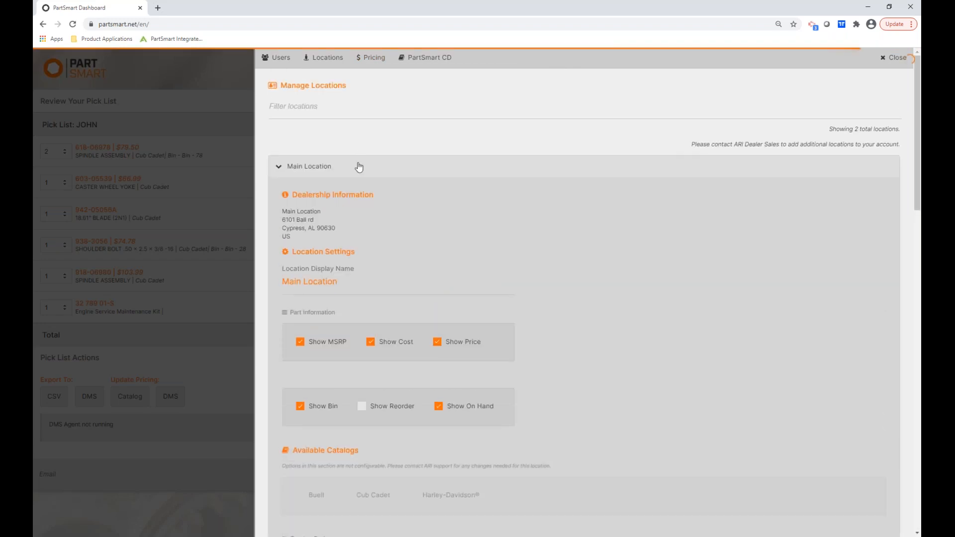
click(358, 166)
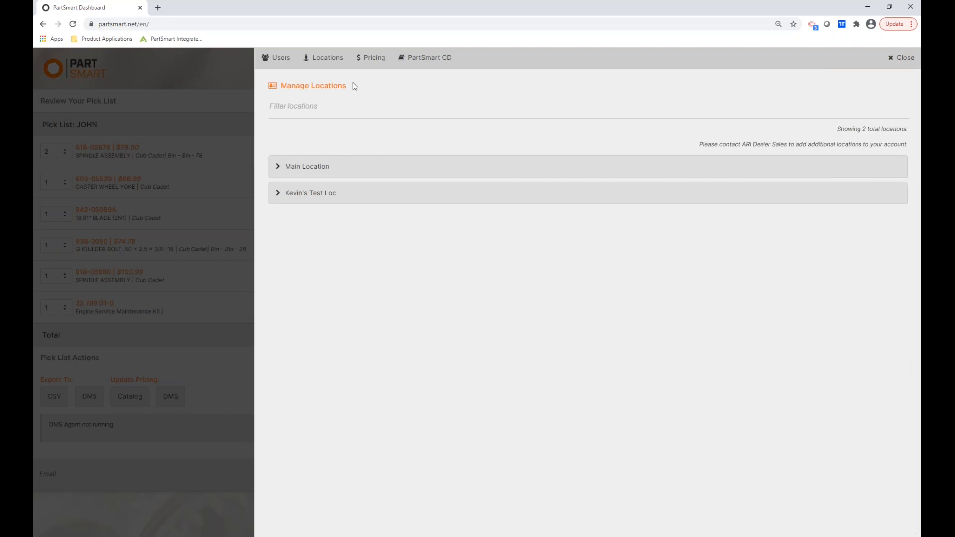
Set the price import to the Cub Cadet catalog in US Dollar (USD) for Main Location.
click(372, 59)
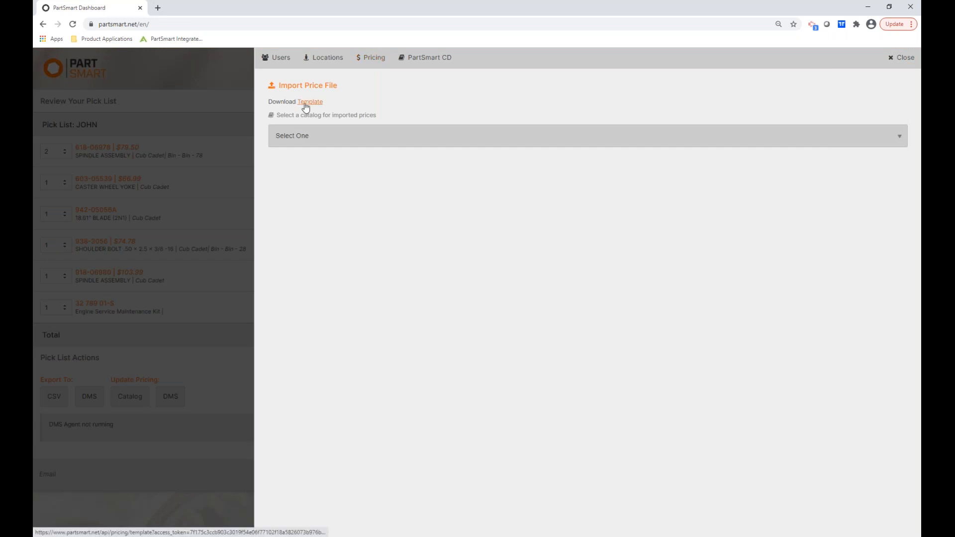
click(298, 140)
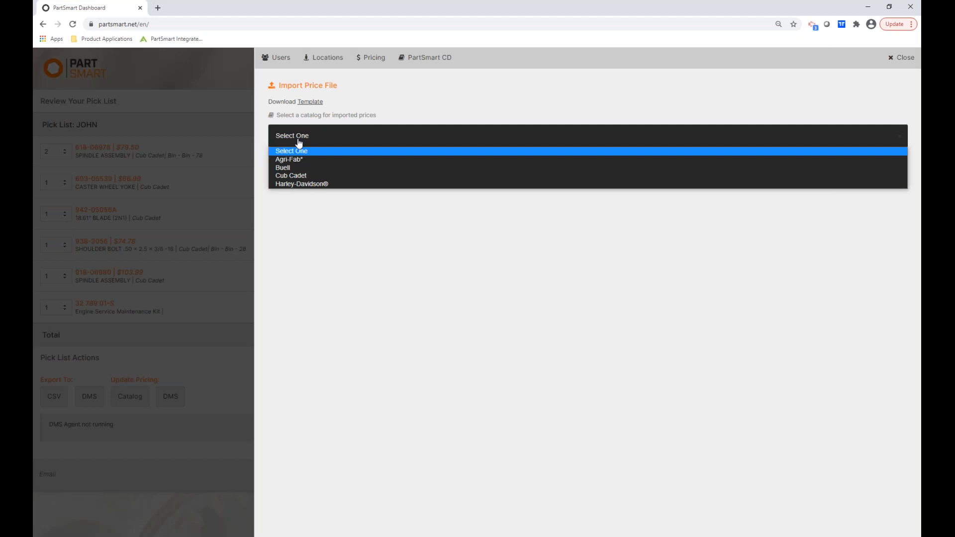
click(292, 177)
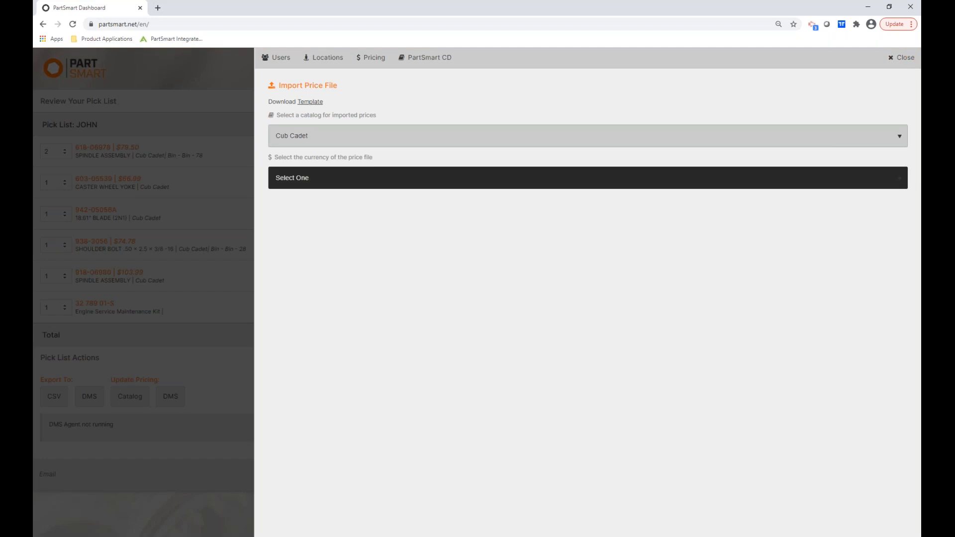
click(292, 177)
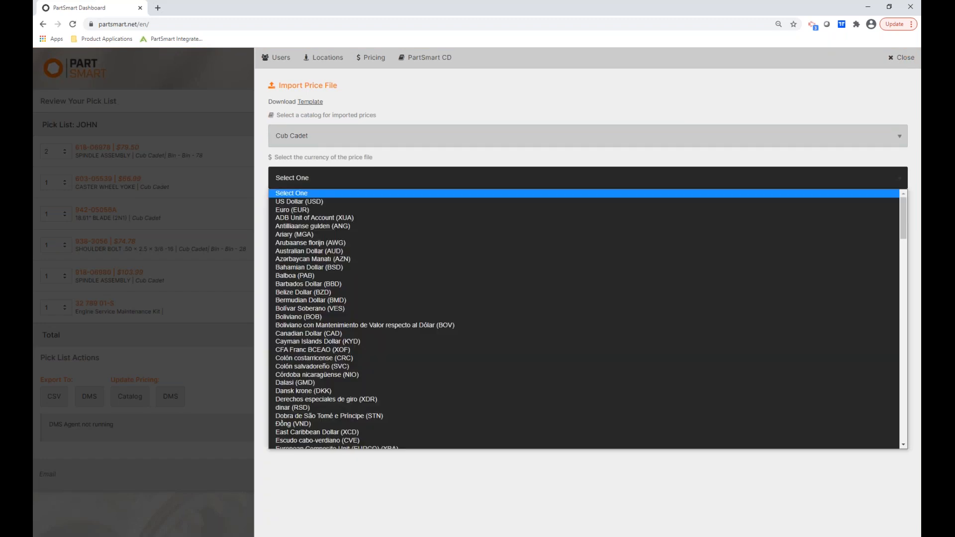
click(292, 201)
click(281, 222)
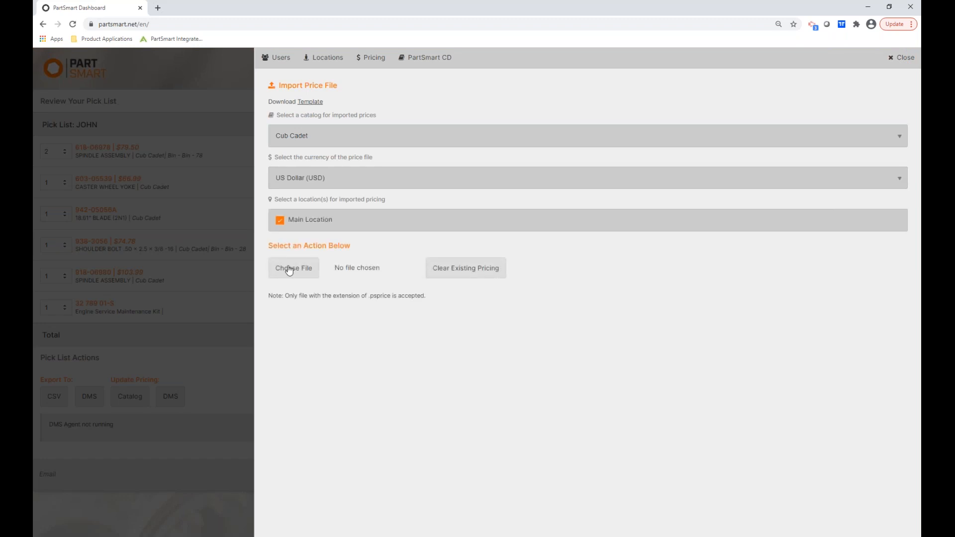
Select price (25).psprice as the price file, then view the PartSmart CD subscription list.
click(289, 269)
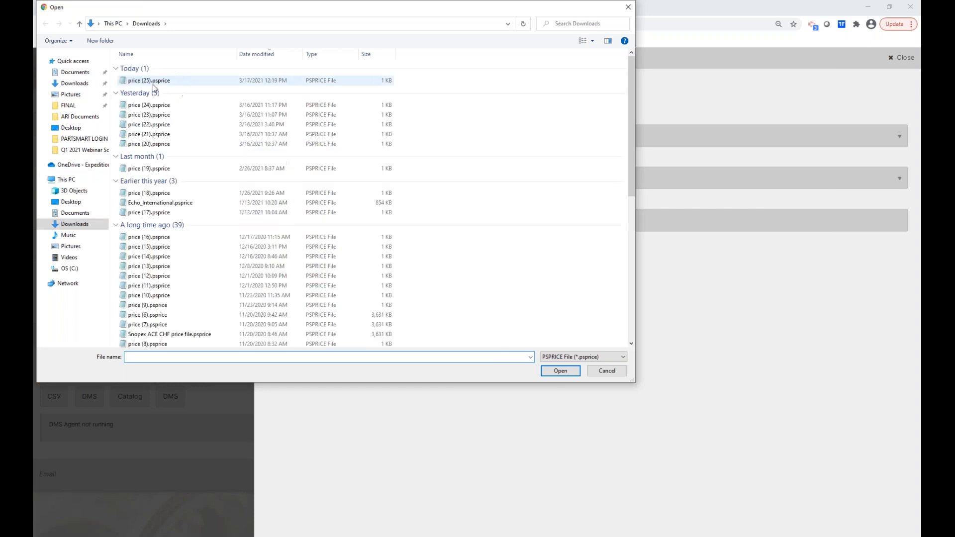
click(142, 81)
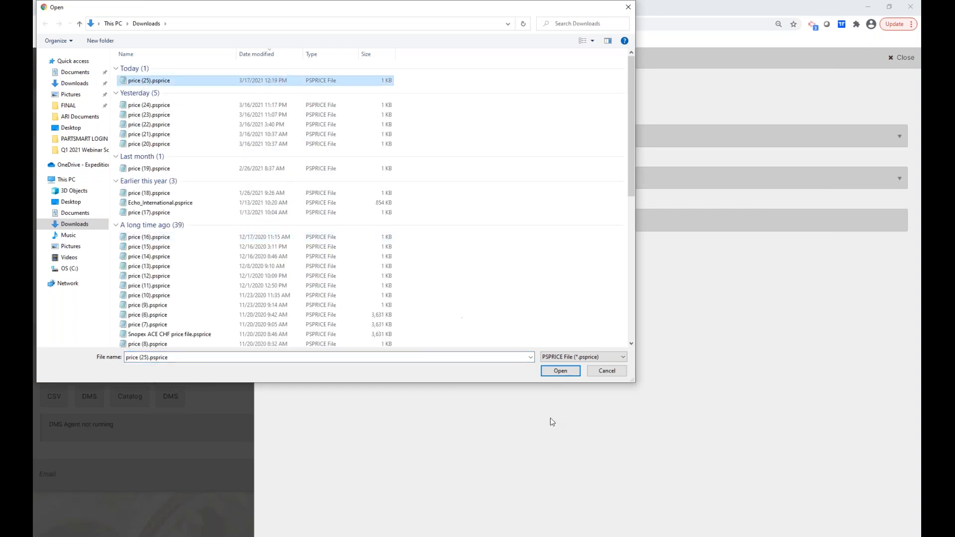
click(560, 371)
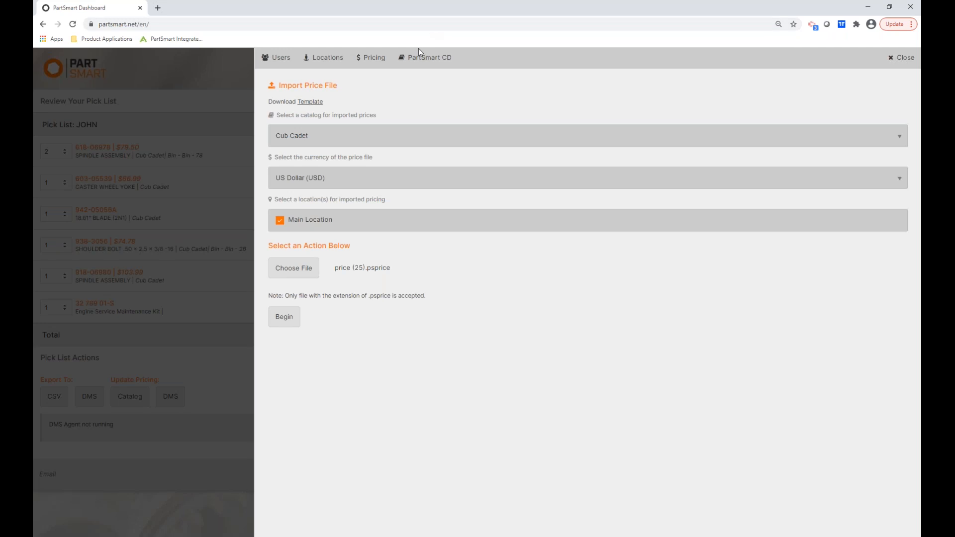
click(420, 61)
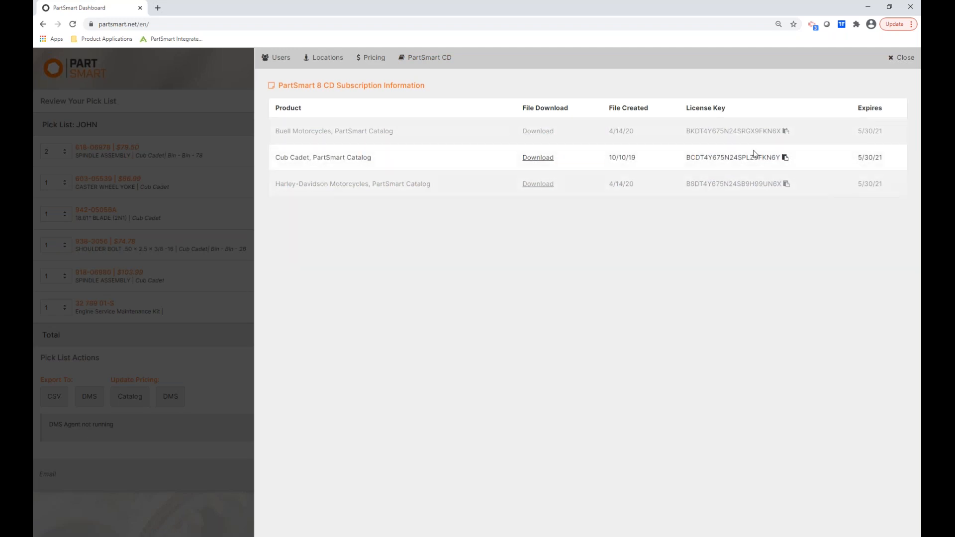
click(785, 132)
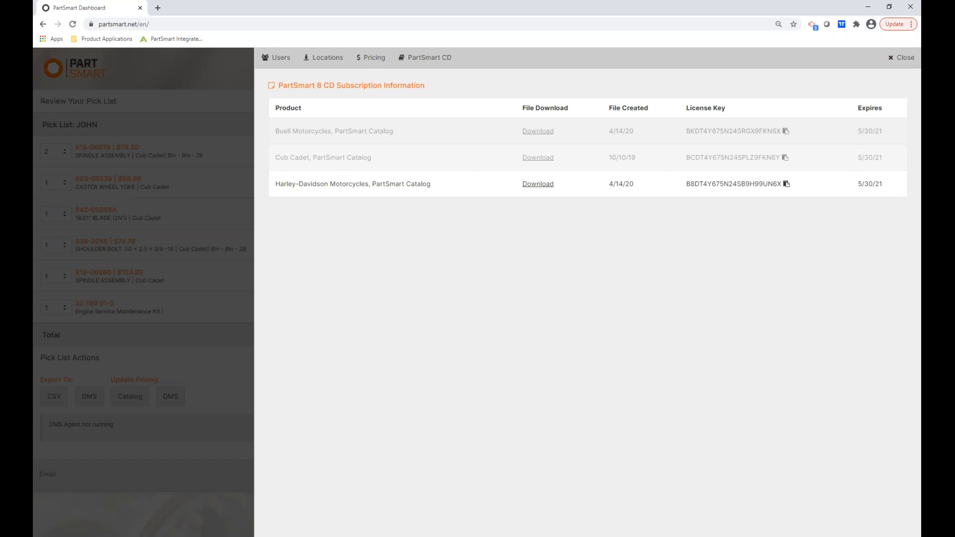
Start the PowerPoint slide show from the PartSmart Demo slide and advance to 'Activate Your PartSmart 10 Account'.
click(869, 10)
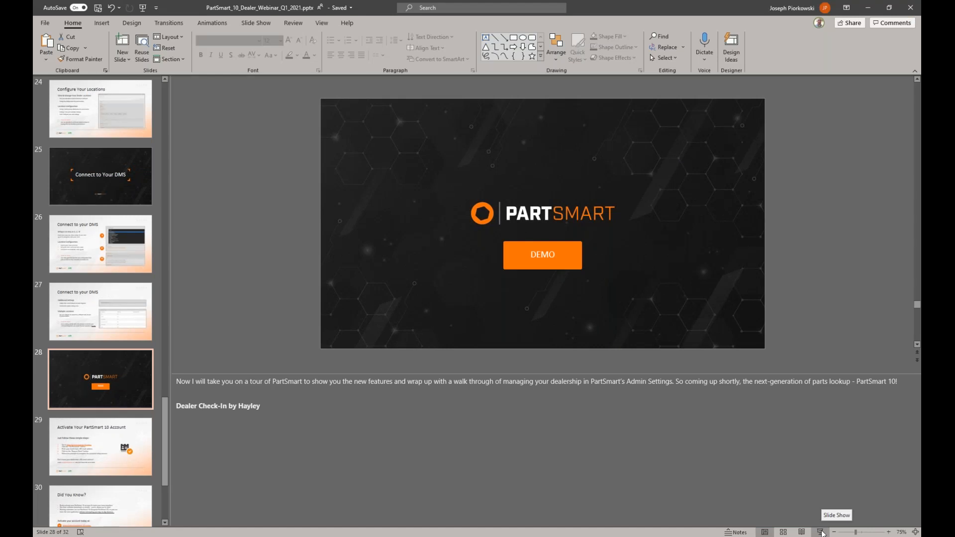
click(822, 532)
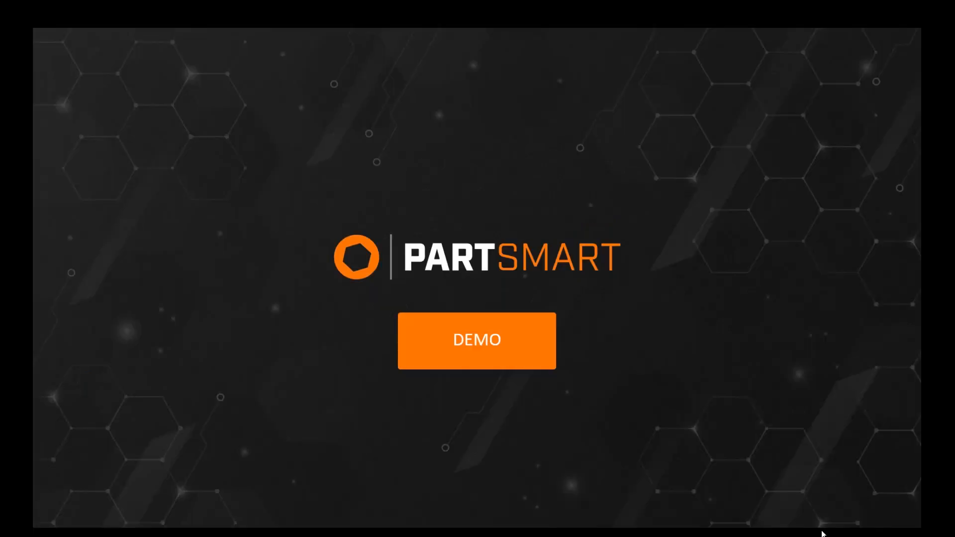
click(264, 485)
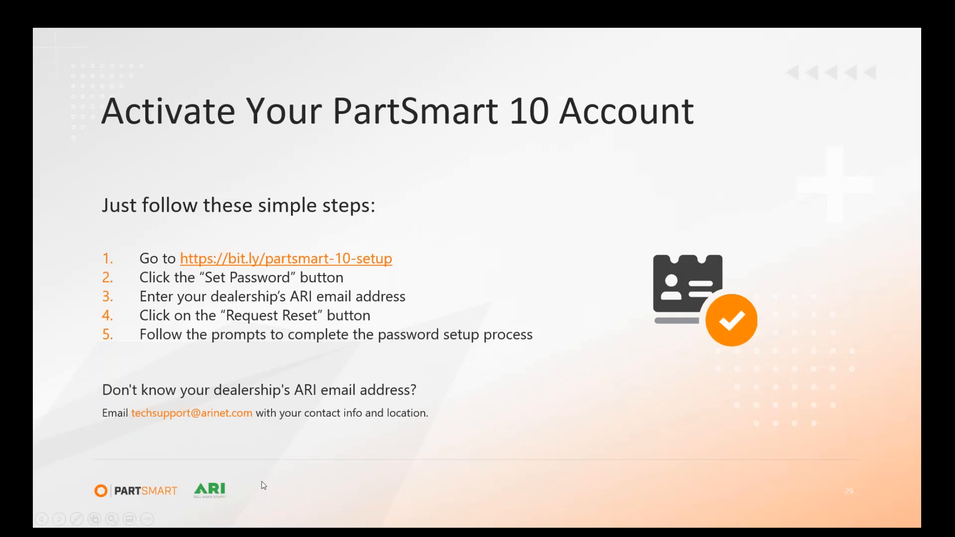